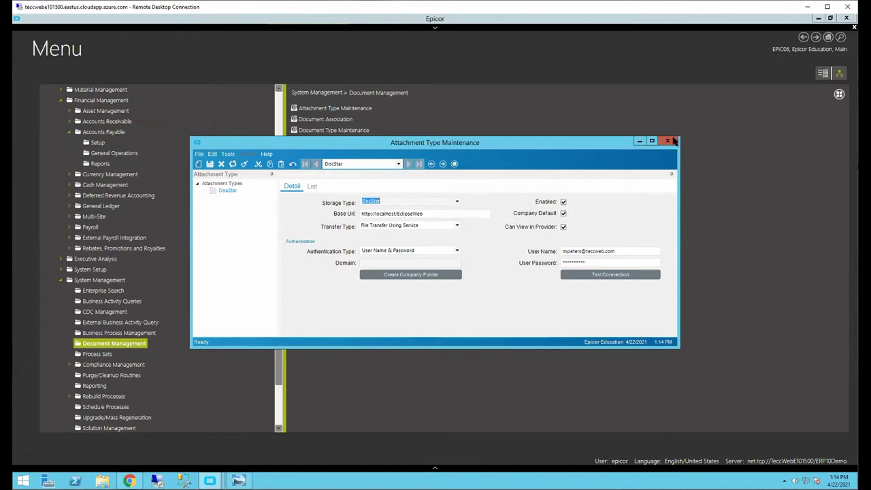
- Close Attachment Type Maintenance and switch to the Epicor ECM web client in Chrome
{"action": "left_click", "coordinate": [158, 367]}
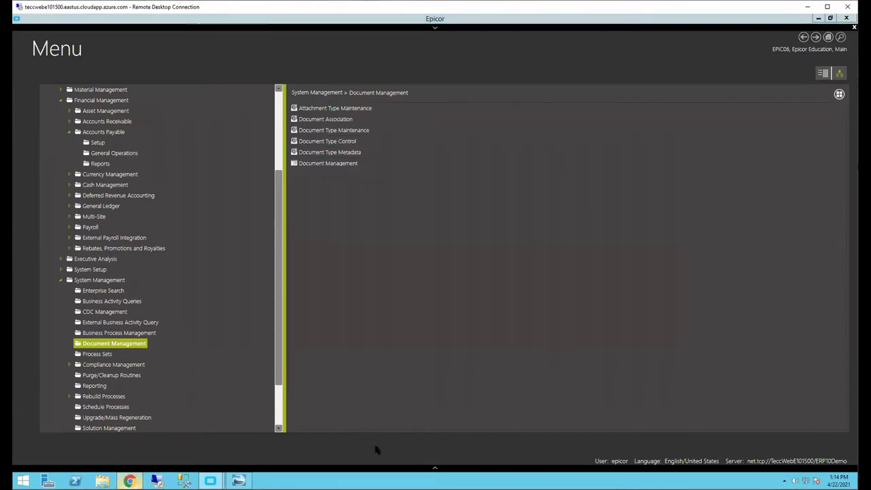
{"action": "left_click", "coordinate": [129, 480]}
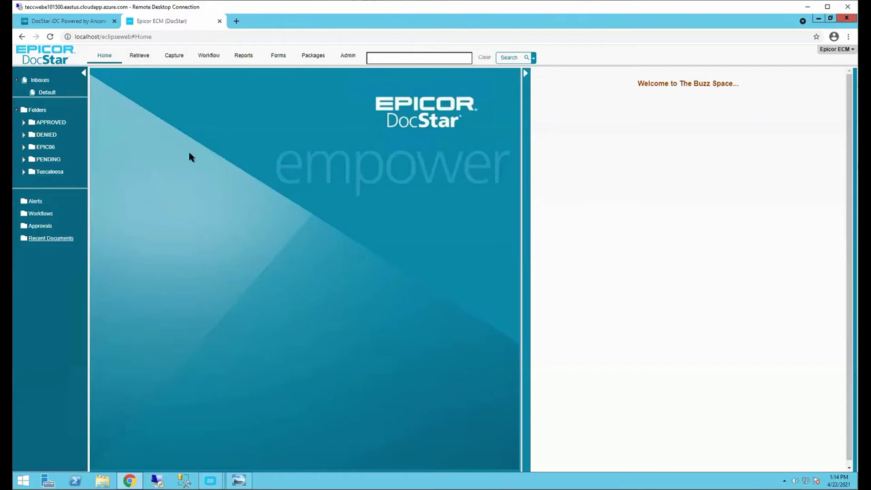
- Browse the EPIC06 folder and its subfolders, then run the Recent Documents search
{"action": "left_click", "coordinate": [45, 148]}
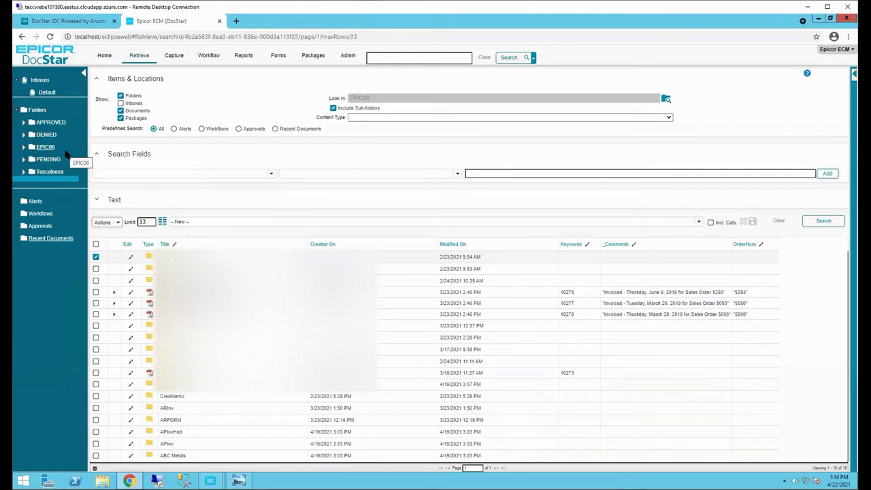
{"action": "left_click", "coordinate": [24, 148]}
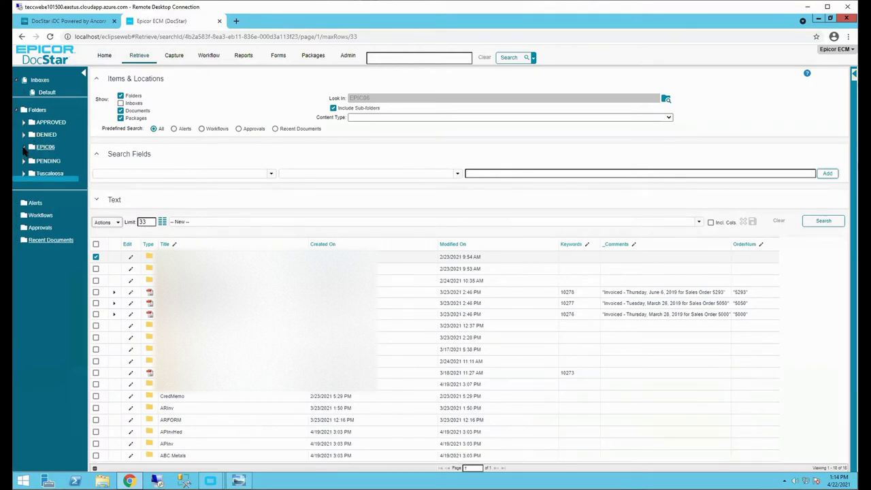
{"action": "scroll", "coordinate": [48, 177], "scroll_direction": "down", "scroll_amount": 1}
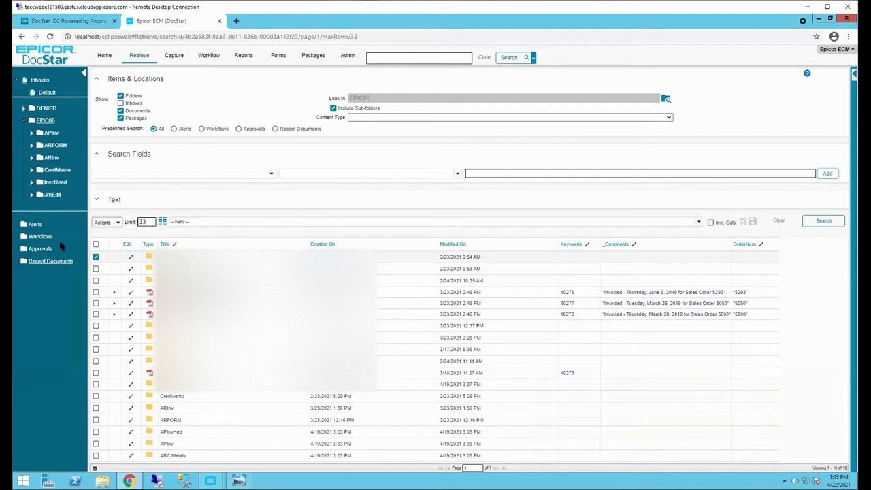
{"action": "left_click", "coordinate": [51, 260]}
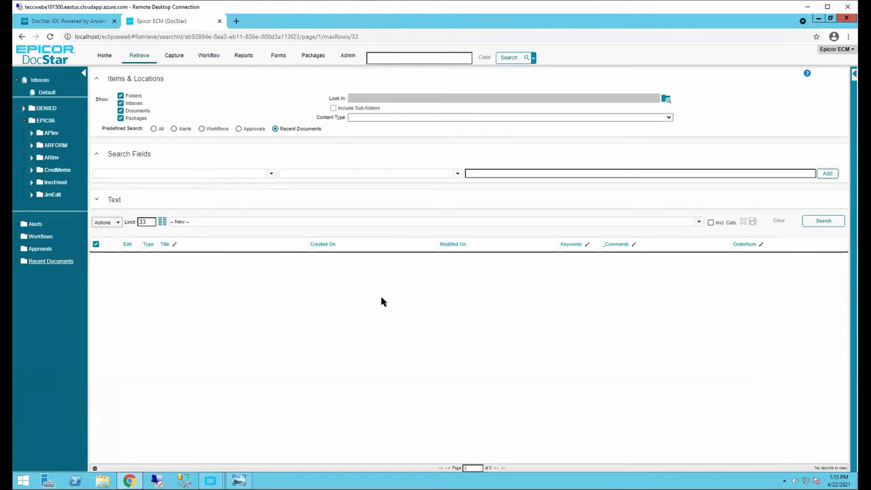
- Run the Workflows predefined search, leaving the Content Type and Search Field filters unset
{"action": "left_click", "coordinate": [41, 249]}
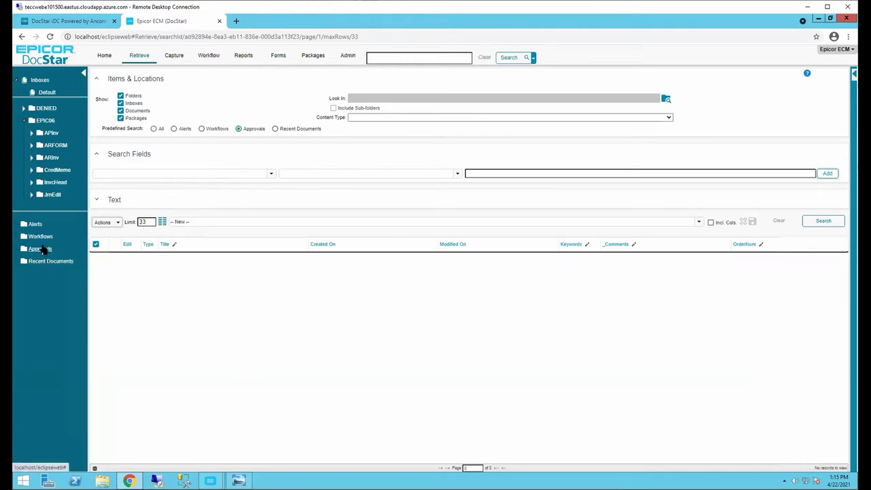
{"action": "left_click", "coordinate": [42, 237]}
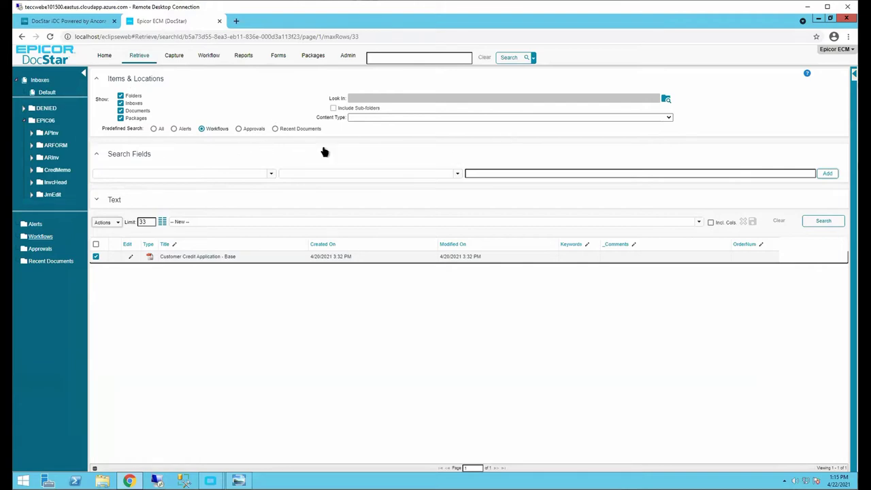
{"action": "left_click", "coordinate": [669, 118]}
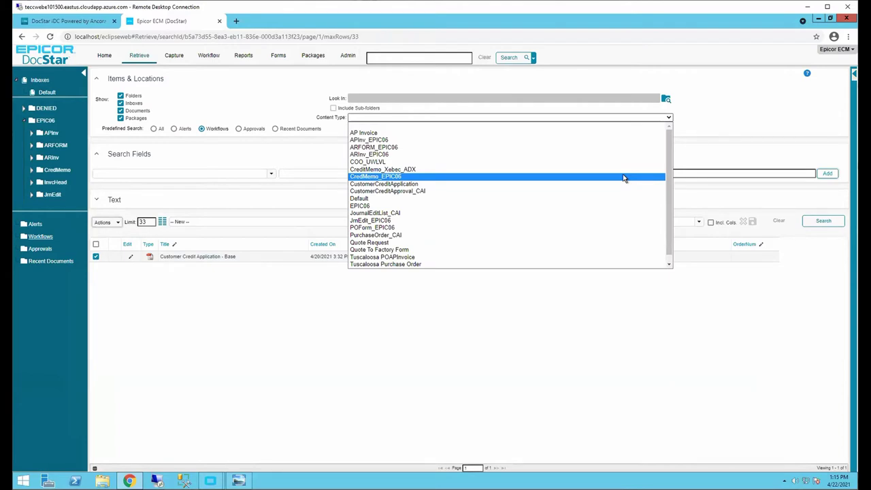
{"action": "left_click", "coordinate": [506, 146]}
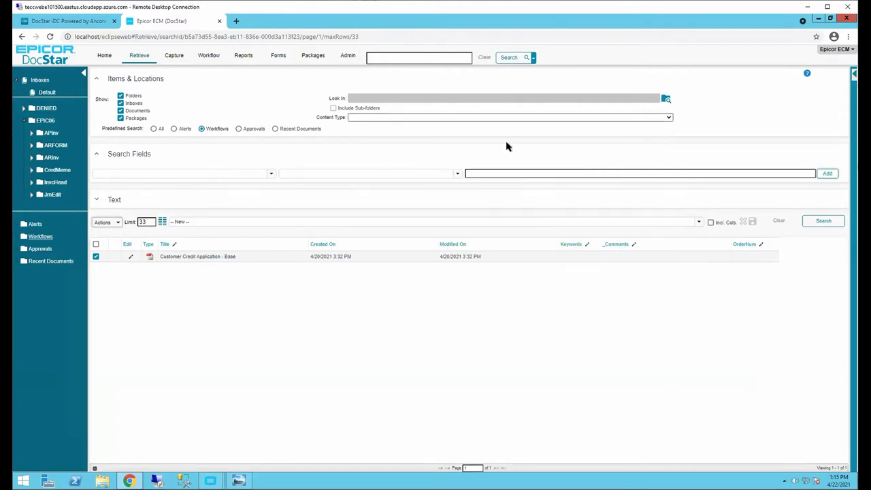
{"action": "left_click", "coordinate": [272, 175]}
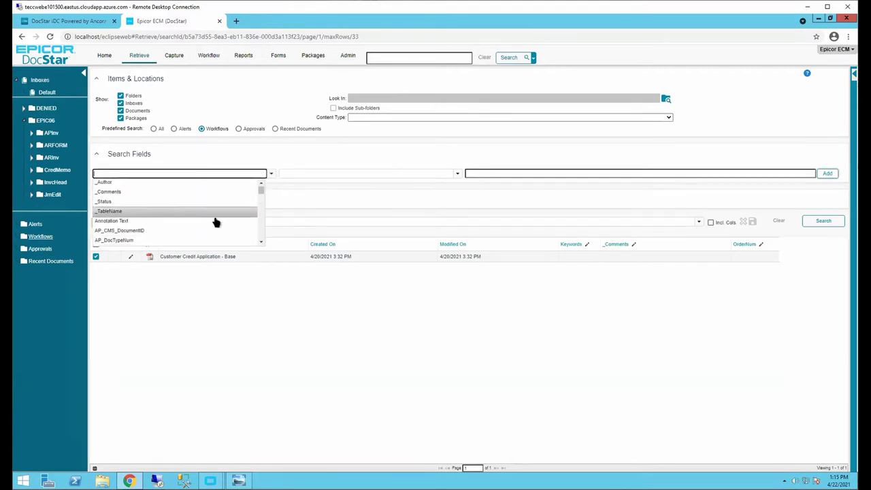
{"action": "left_click", "coordinate": [265, 347]}
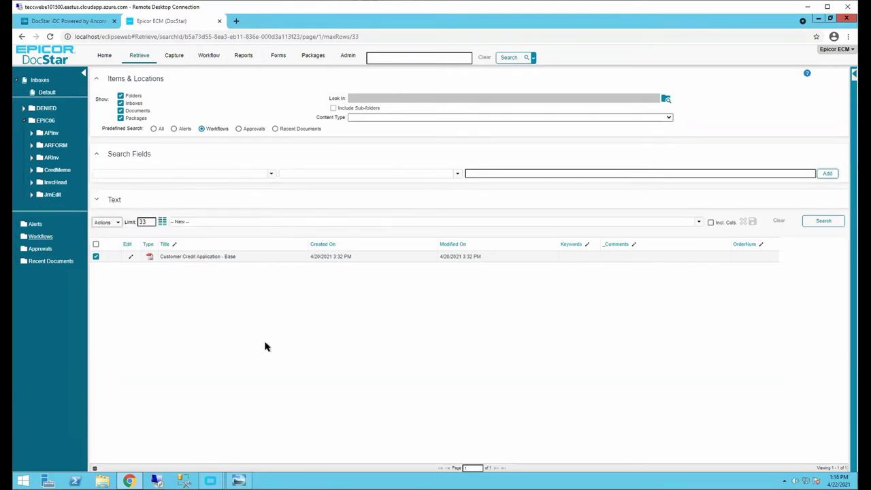
- Search all items in APInv's Eastside Transportation Services folder and open a result document
{"action": "left_click", "coordinate": [51, 133]}
{"action": "double_click", "coordinate": [198, 256]}
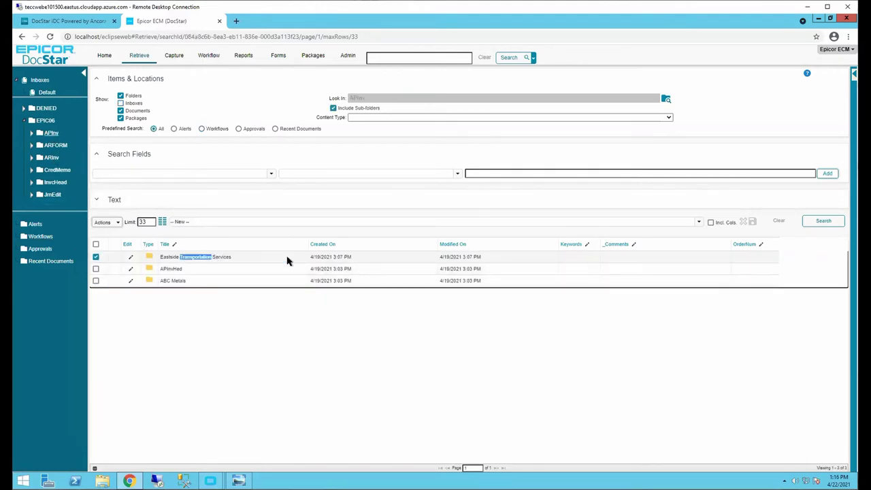
{"action": "left_click", "coordinate": [58, 262]}
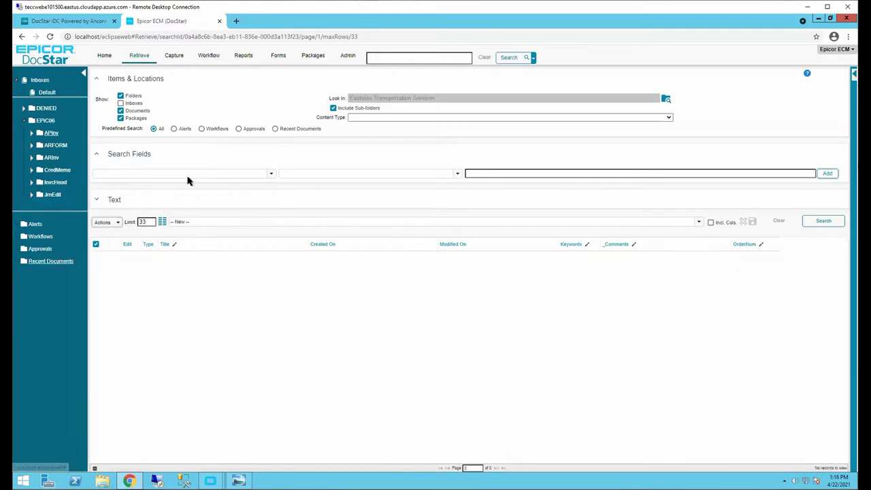
{"action": "left_click", "coordinate": [162, 131]}
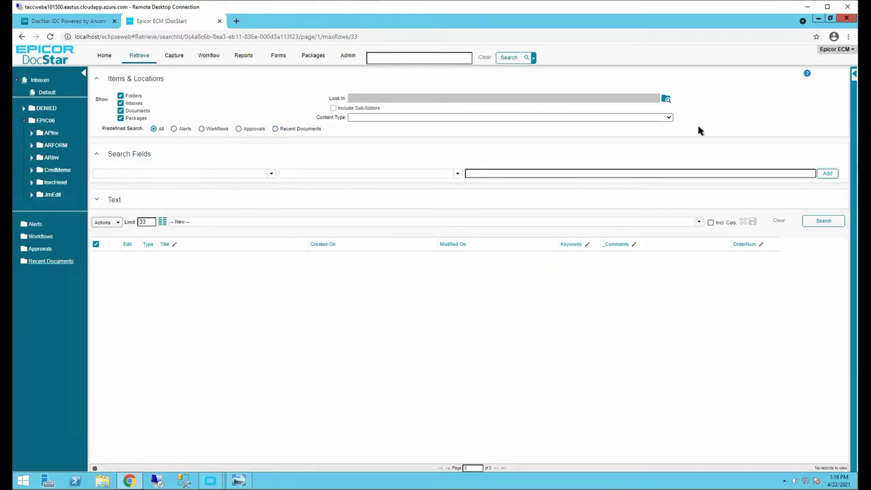
{"action": "left_click", "coordinate": [822, 222]}
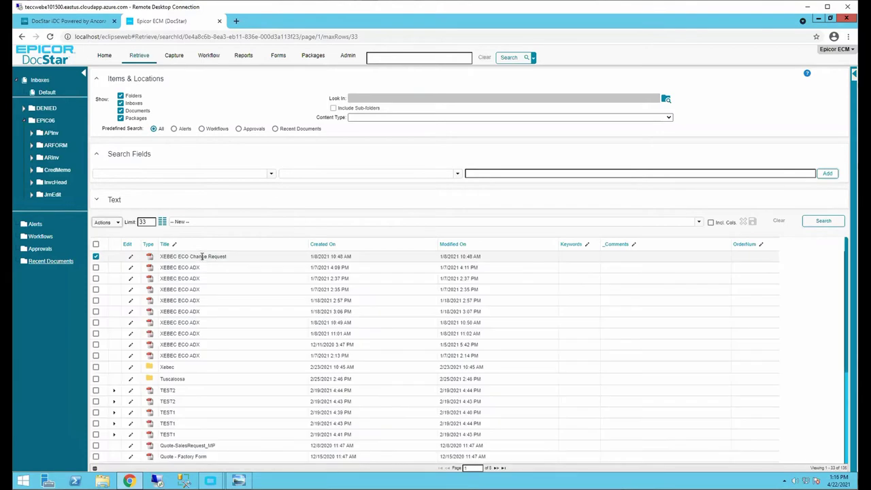
{"action": "scroll", "coordinate": [255, 366], "scroll_direction": "down", "scroll_amount": 3}
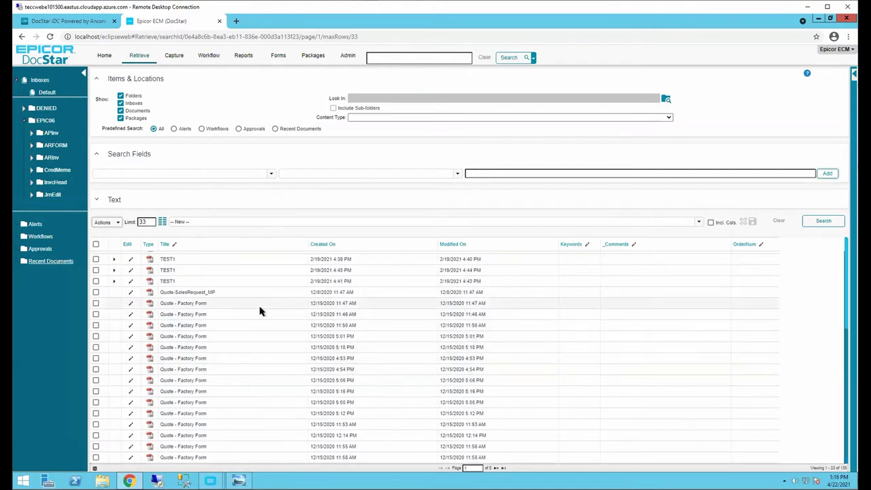
{"action": "scroll", "coordinate": [220, 321], "scroll_direction": "up", "scroll_amount": 3}
{"action": "double_click", "coordinate": [215, 413]}
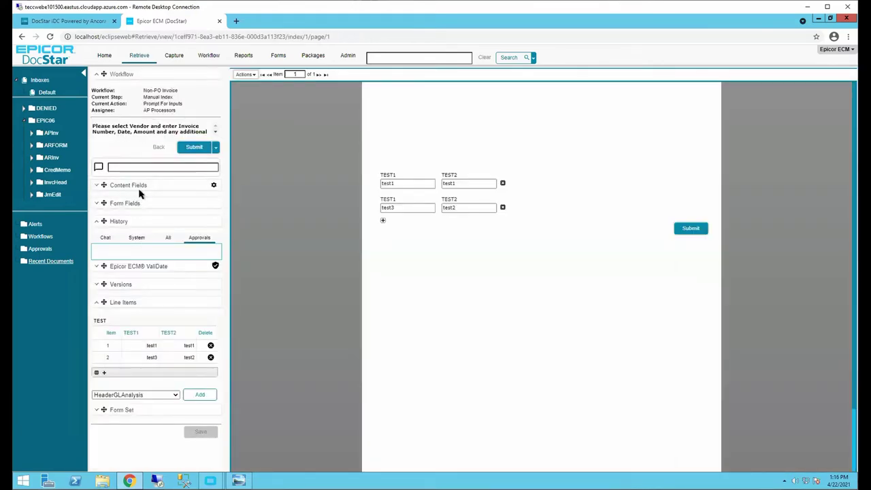
- Expand the document's Content Fields, then go back to the Retrieve search page
{"action": "left_click", "coordinate": [141, 187]}
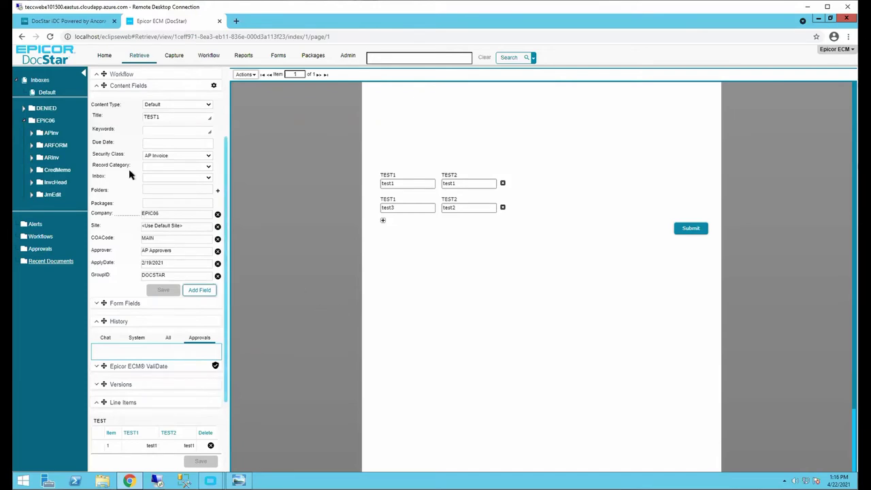
{"action": "left_click", "coordinate": [139, 56]}
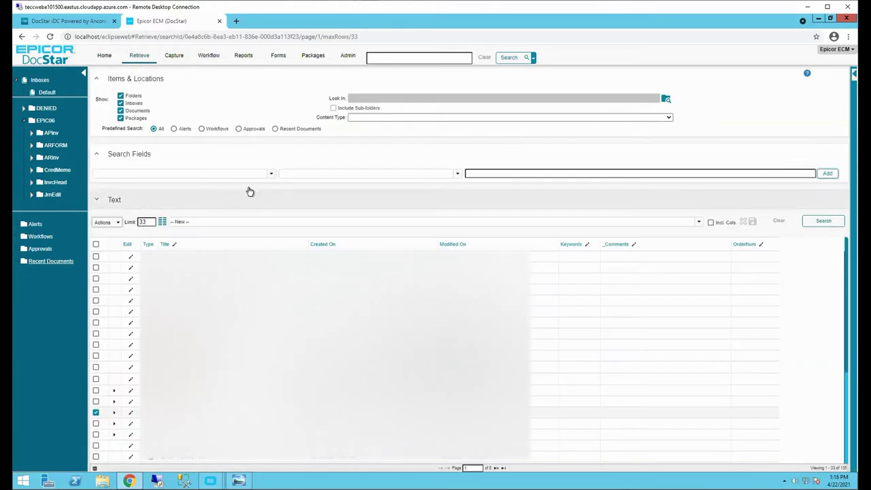
- Add a Workflow Name = Non-PO Invoice criterion and run the search
{"action": "left_click", "coordinate": [271, 172]}
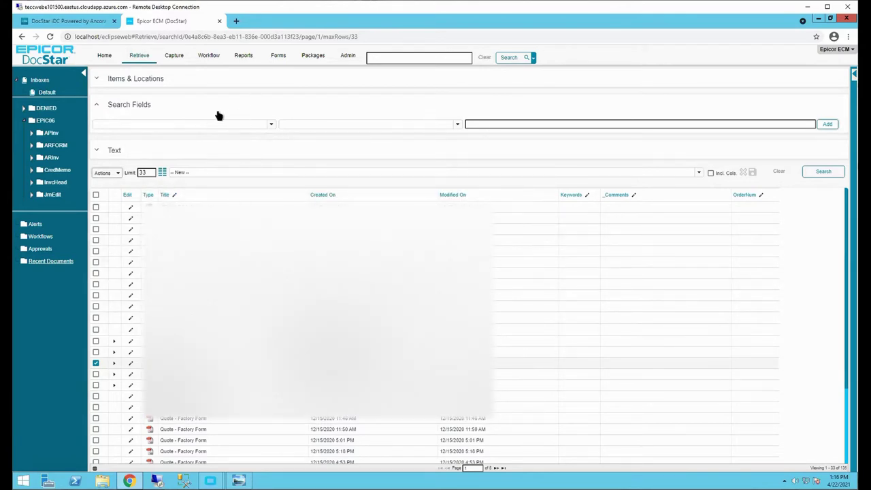
{"action": "left_click", "coordinate": [181, 83]}
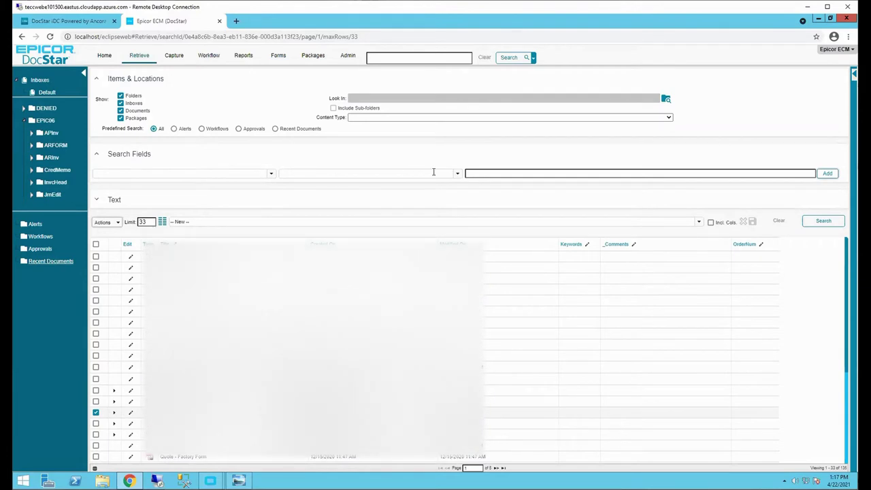
{"action": "left_click", "coordinate": [270, 174]}
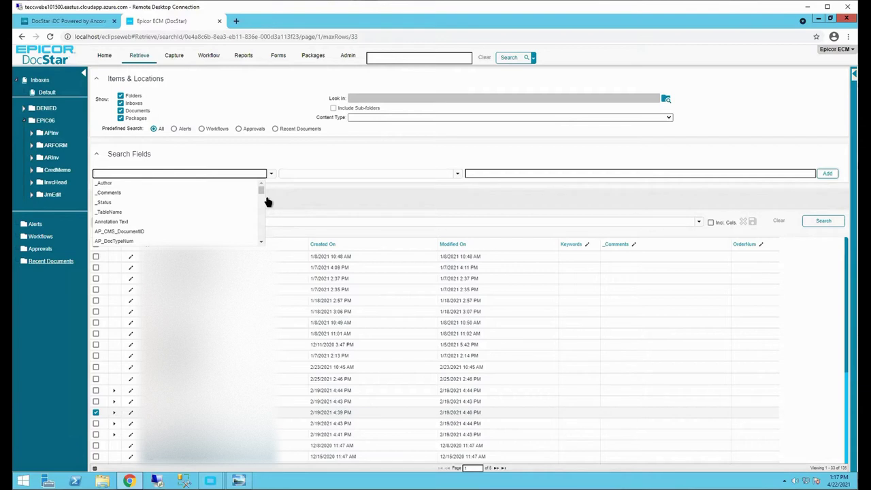
{"action": "type", "text": "work"}
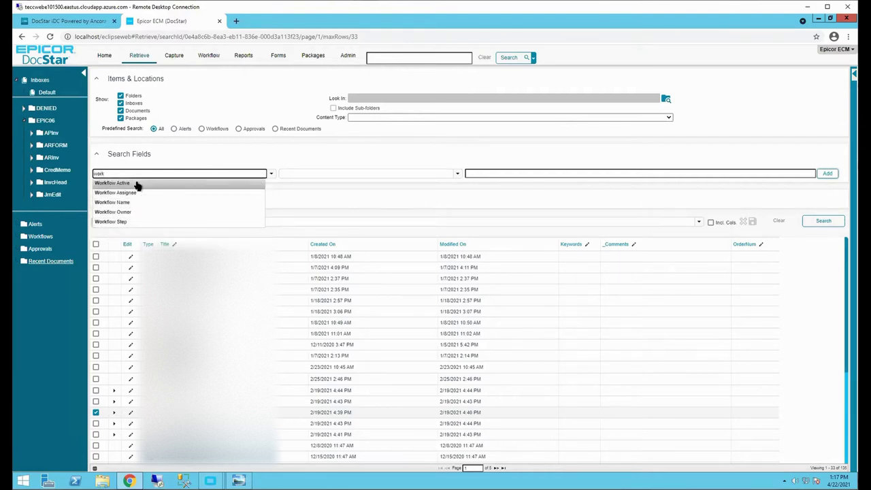
{"action": "left_click", "coordinate": [171, 204]}
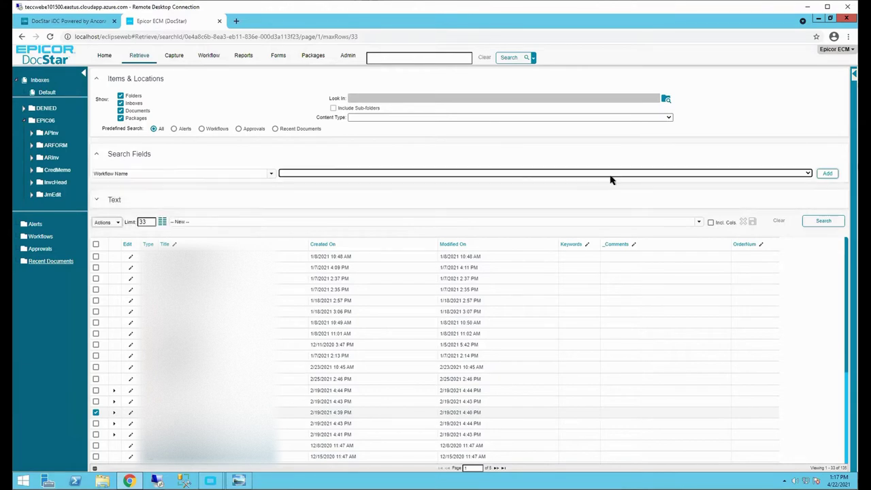
{"action": "left_click", "coordinate": [805, 173]}
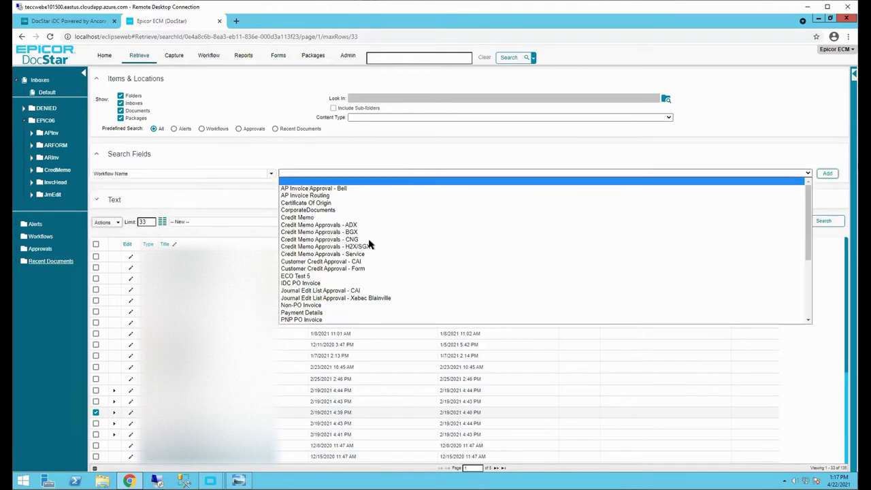
{"action": "left_click", "coordinate": [350, 306]}
{"action": "left_click", "coordinate": [826, 174]}
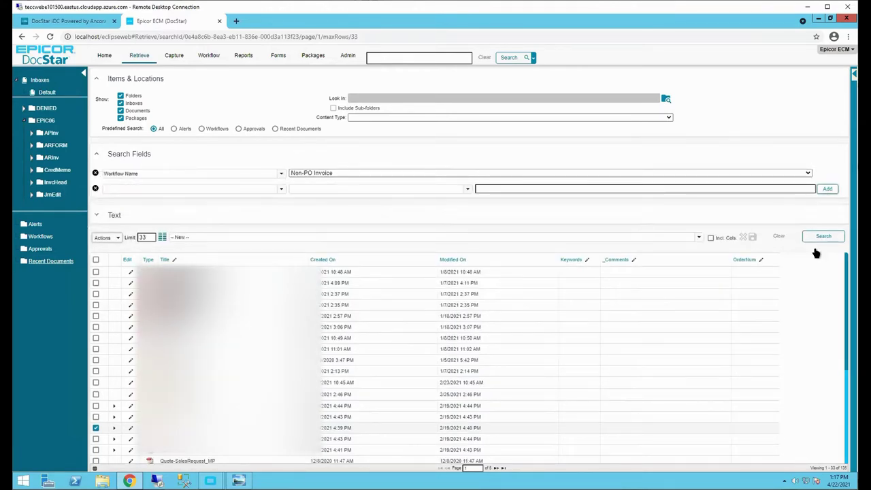
{"action": "left_click", "coordinate": [824, 236]}
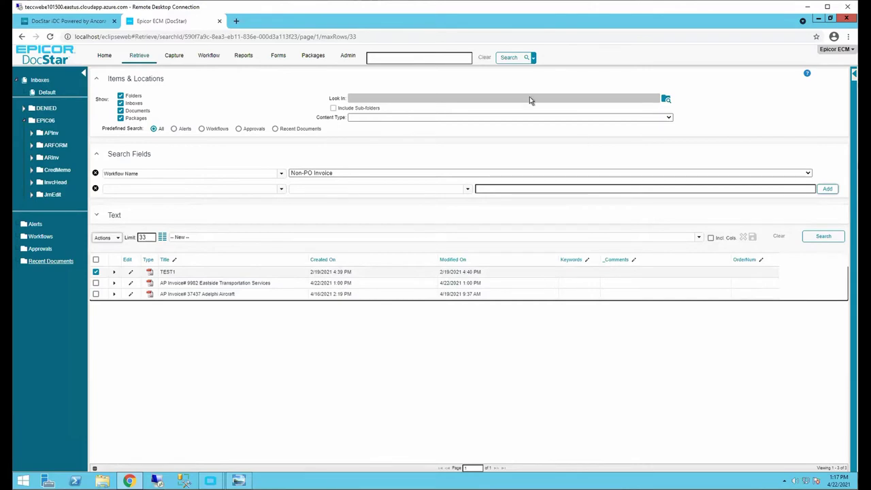
- Save the current search under the name 'Workflow Search'
{"action": "left_click", "coordinate": [230, 236]}
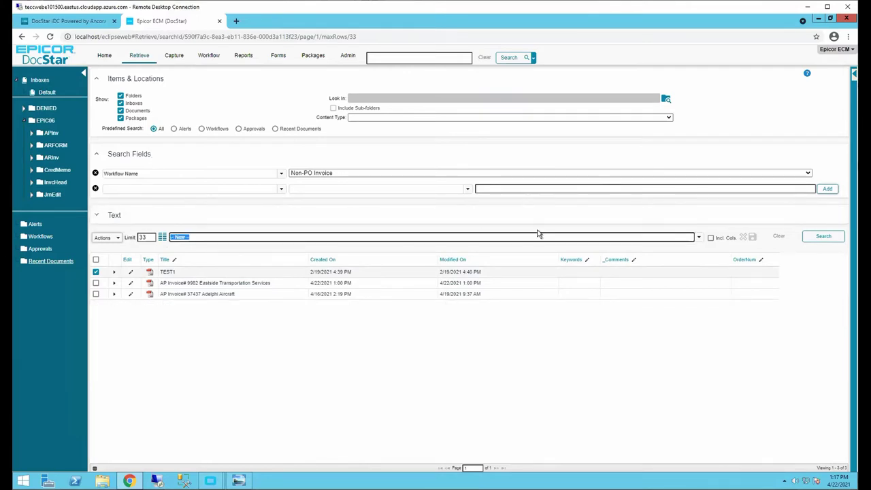
{"action": "type", "text": "Wo"}
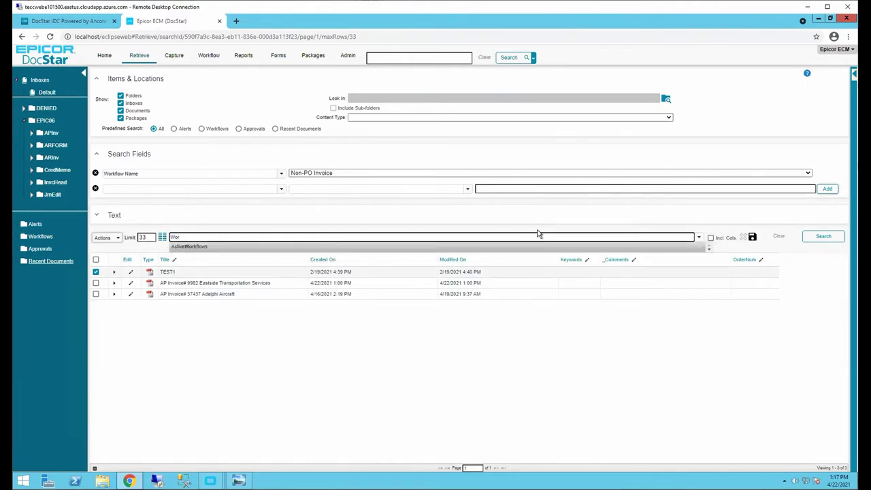
{"action": "type", "text": "r"}
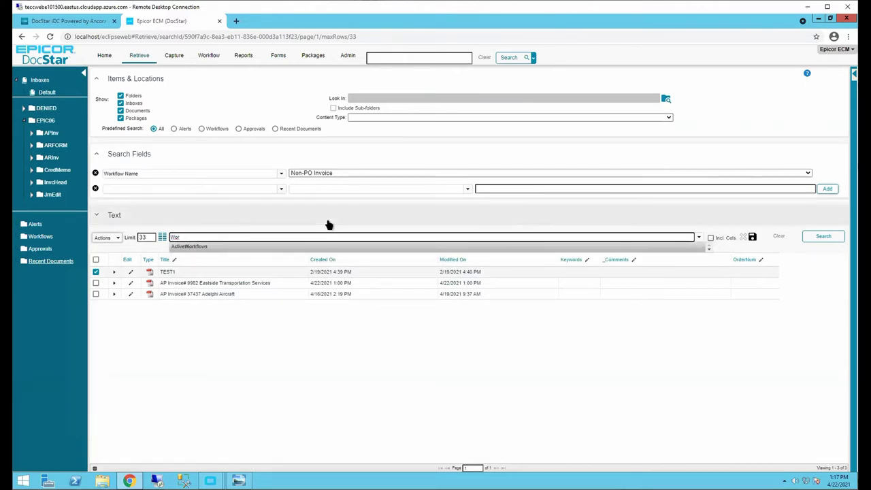
{"action": "type", "text": "kflow Search"}
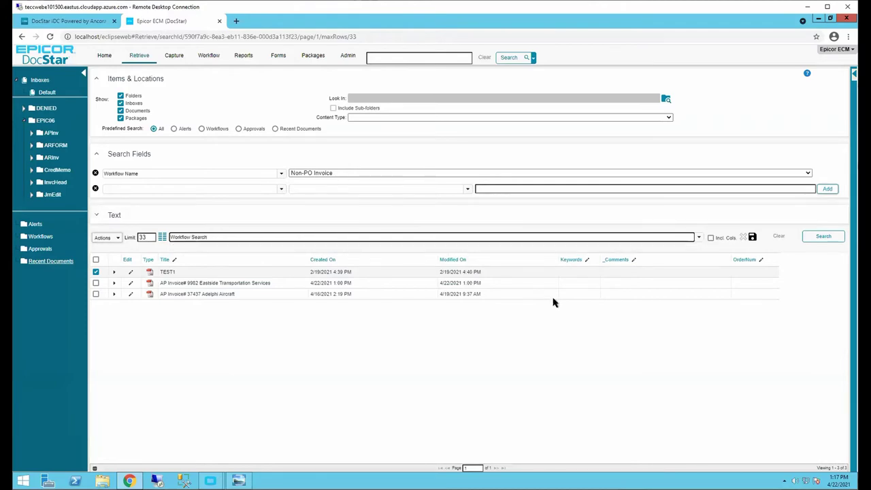
{"action": "left_click", "coordinate": [751, 238]}
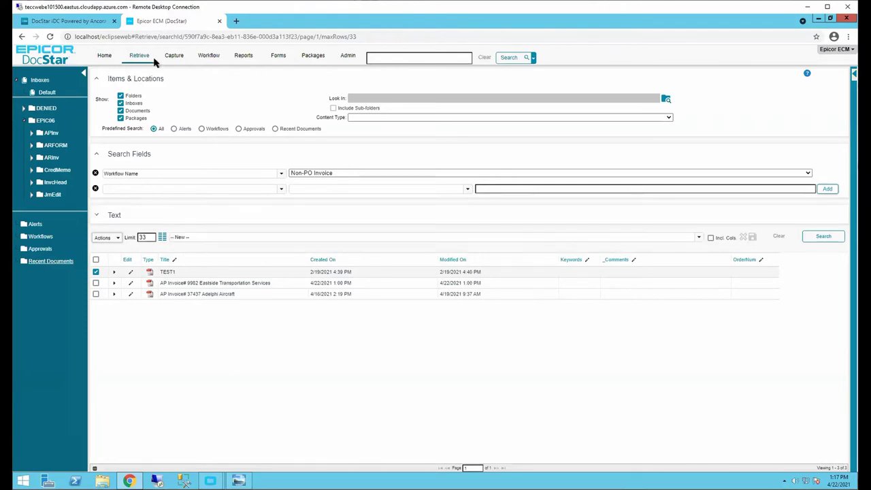
- Refresh the page and load the Workflow Search saved search from the dropdown
{"action": "left_click", "coordinate": [50, 37]}
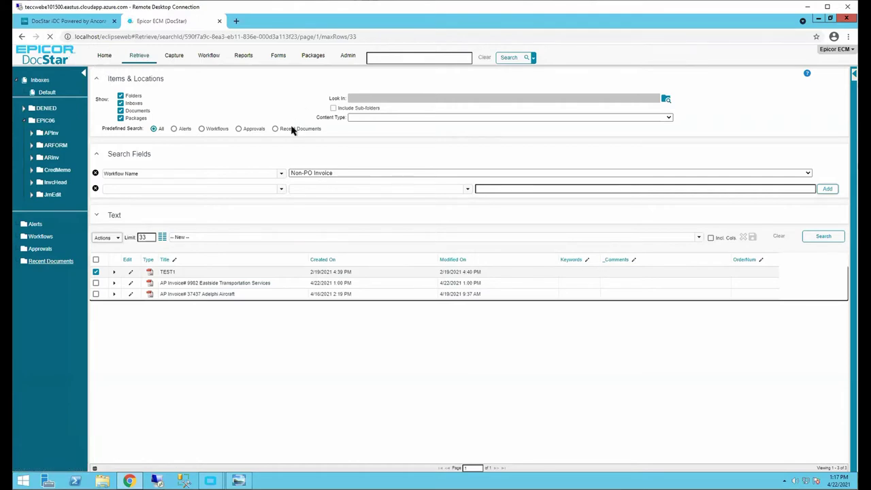
{"action": "left_click", "coordinate": [699, 238]}
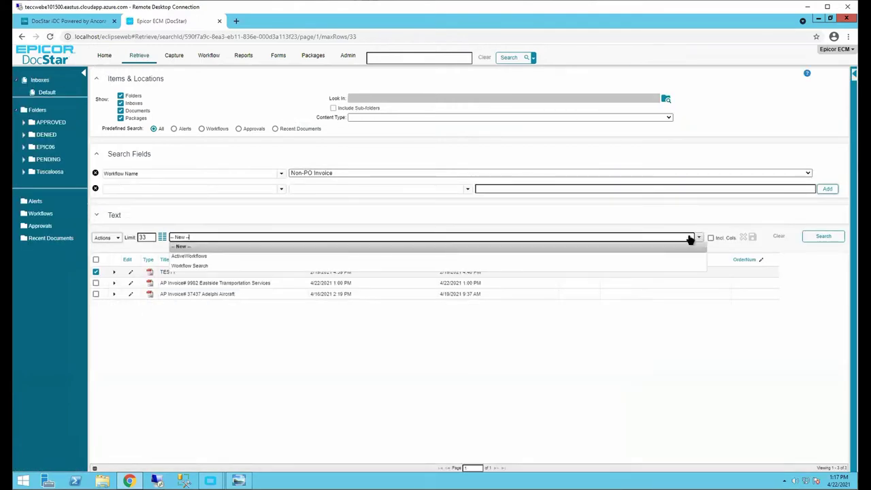
{"action": "left_click", "coordinate": [208, 266]}
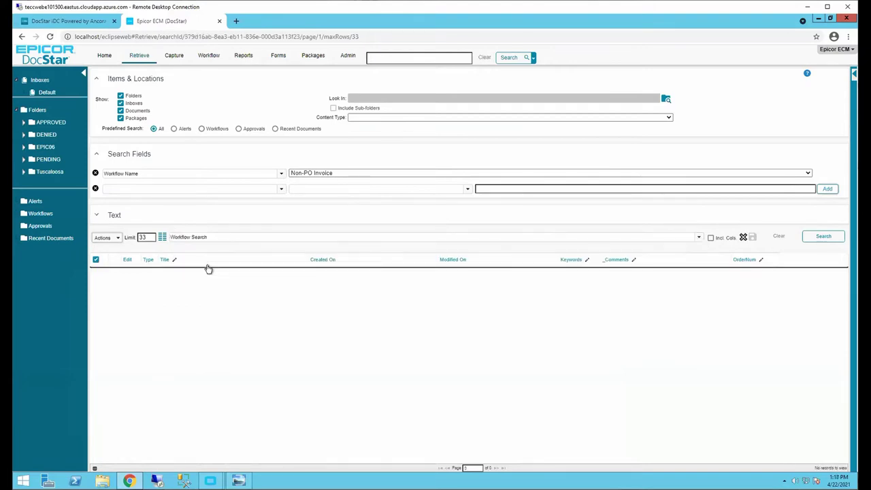
{"action": "left_click", "coordinate": [279, 237]}
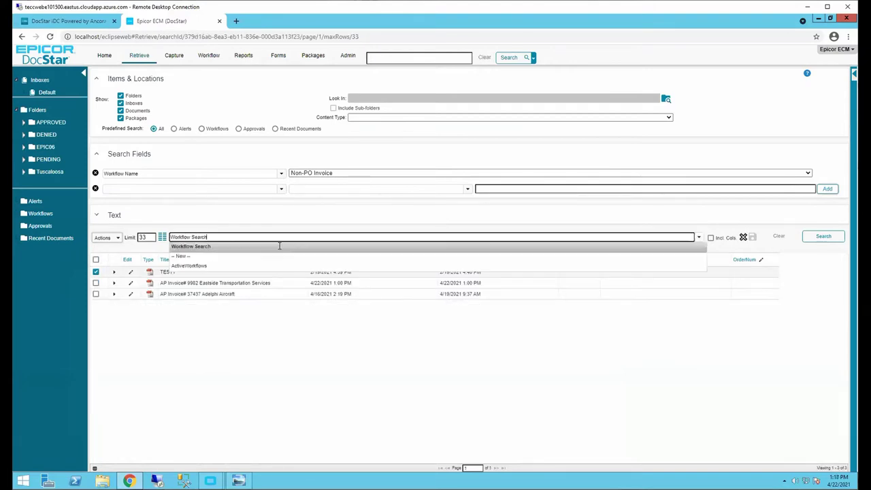
{"action": "left_click", "coordinate": [231, 266]}
{"action": "left_click", "coordinate": [697, 223]}
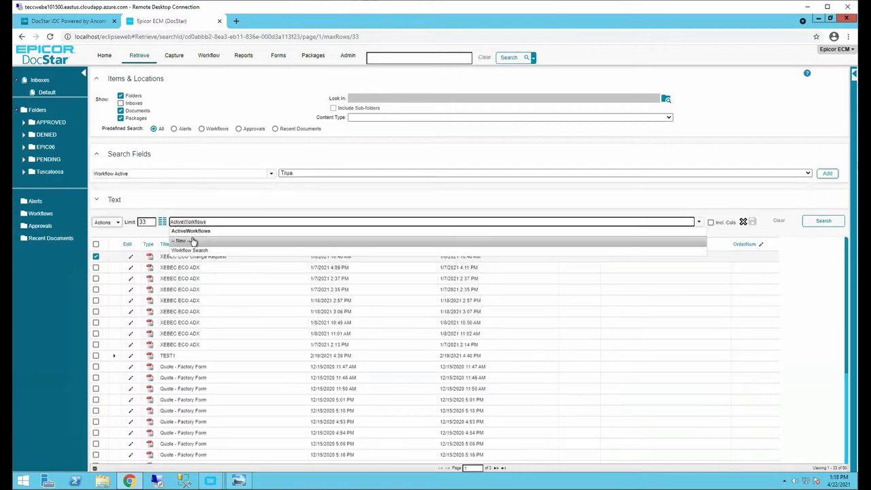
{"action": "left_click", "coordinate": [297, 250]}
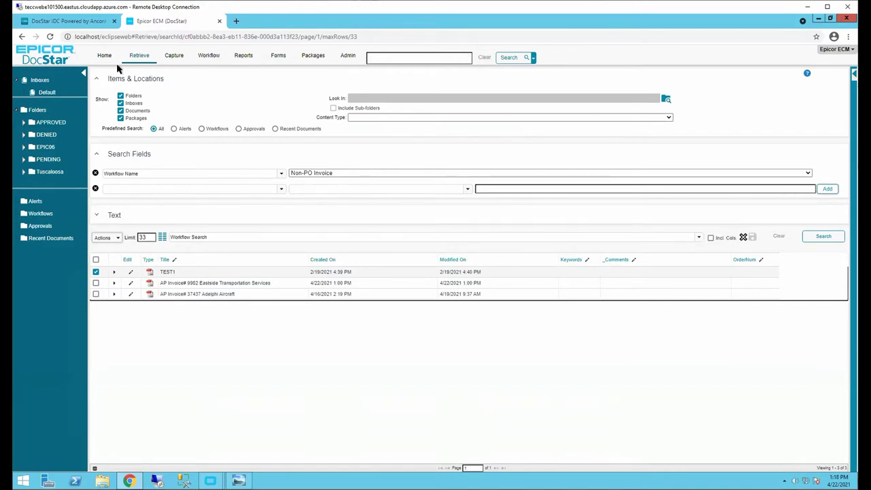
{"action": "left_click", "coordinate": [181, 57]}
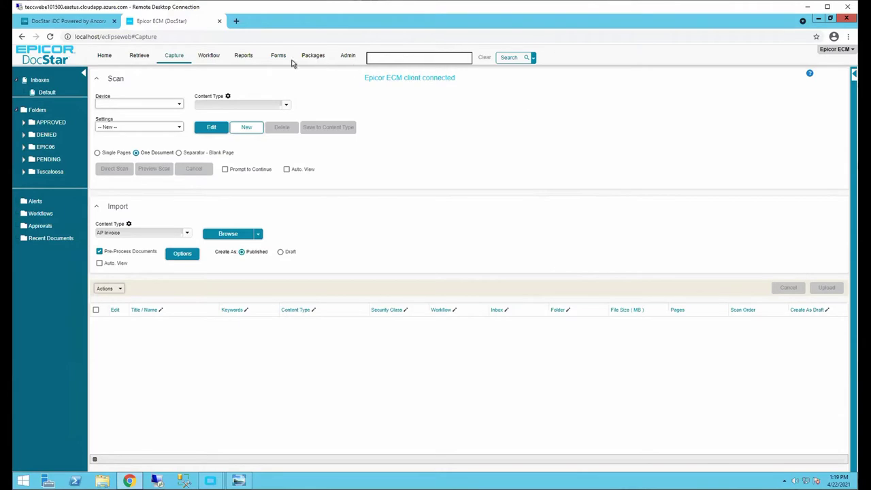
- Open the Workflow page to see the three Non-PO Invoice work items
{"action": "left_click", "coordinate": [211, 57]}
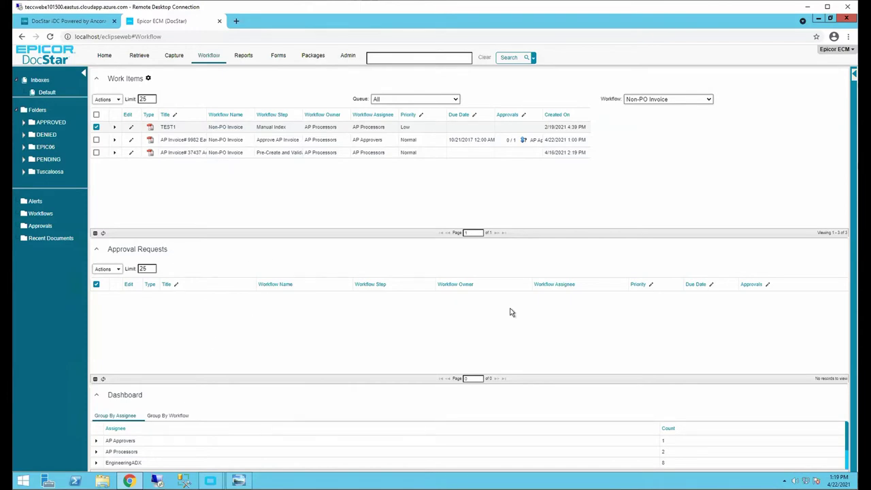
- Open the Reports tab to view the report categories
{"action": "left_click", "coordinate": [241, 59]}
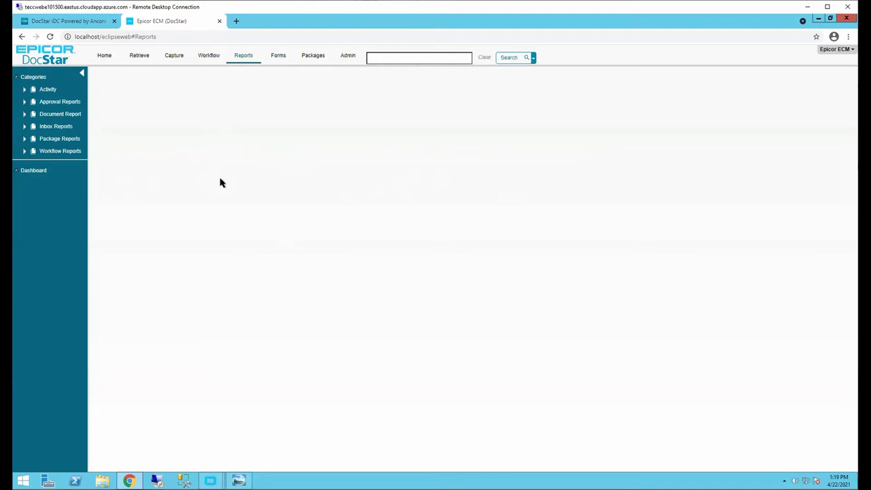
- Run the Documents Created by Content Type report under Document Report, then open Forms
{"action": "left_click", "coordinate": [24, 114]}
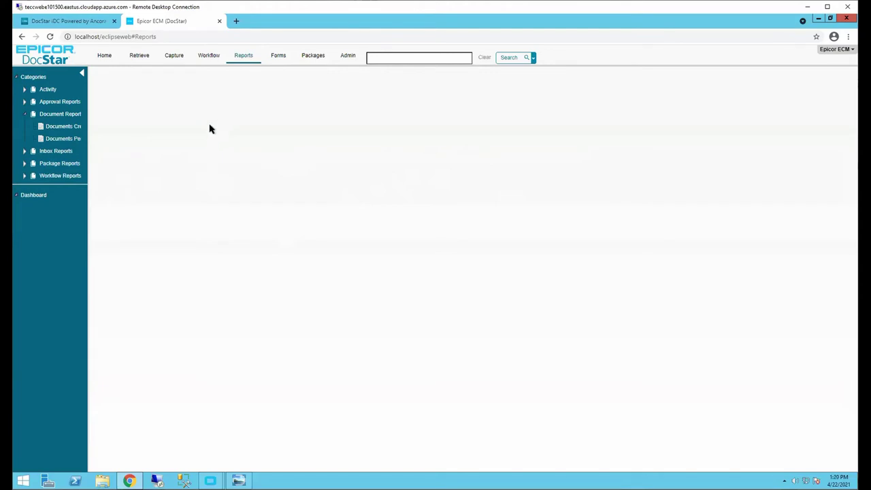
{"action": "left_click", "coordinate": [68, 126]}
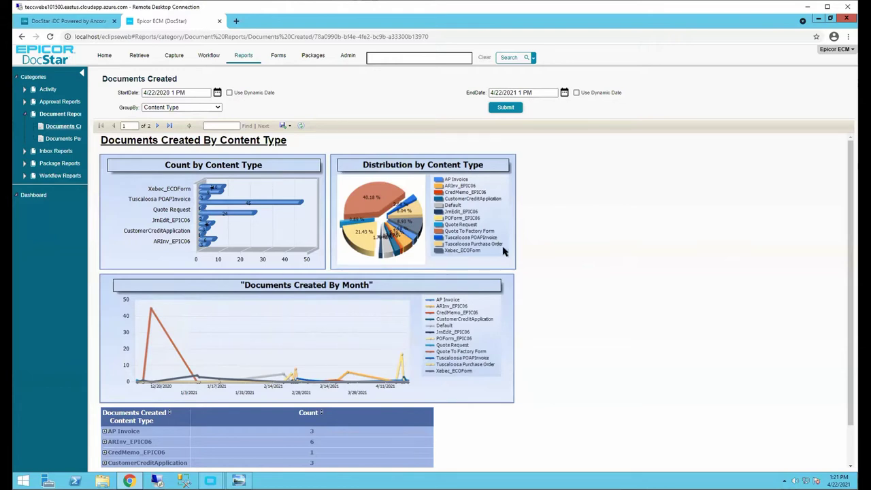
{"action": "left_click", "coordinate": [280, 56]}
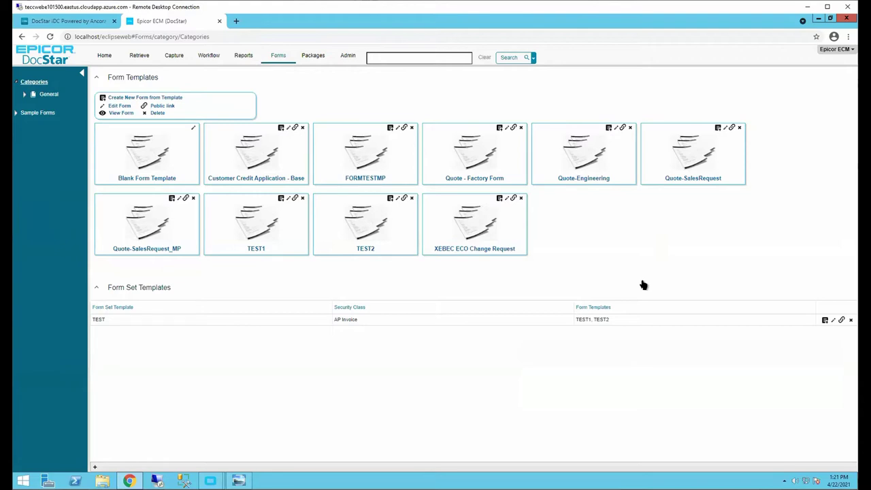
- Create a new form from the Customer Credit Application - Base template
{"action": "left_click", "coordinate": [255, 153]}
{"action": "left_click", "coordinate": [546, 292]}
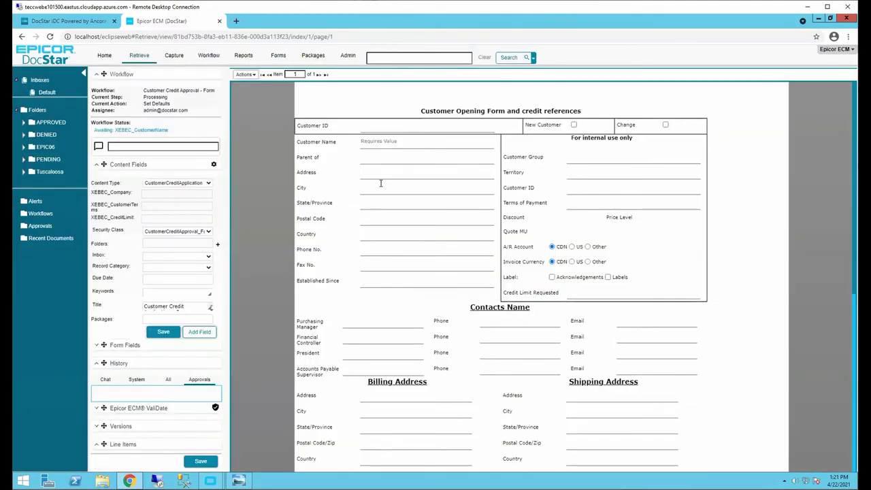
- Look through the blank credit form, then leave it for Forms and delete it unsaved
{"action": "left_click", "coordinate": [779, 206]}
{"action": "scroll", "coordinate": [630, 284], "scroll_direction": "down", "scroll_amount": 5}
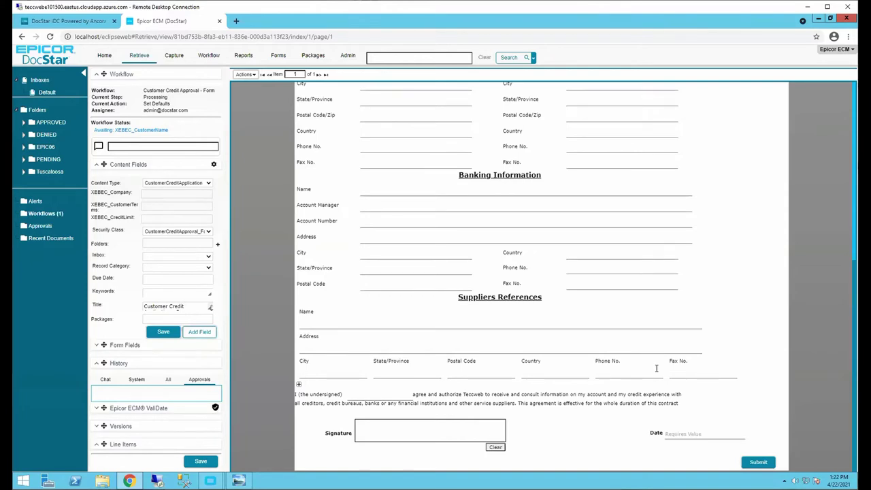
{"action": "scroll", "coordinate": [562, 316], "scroll_direction": "up", "scroll_amount": 10}
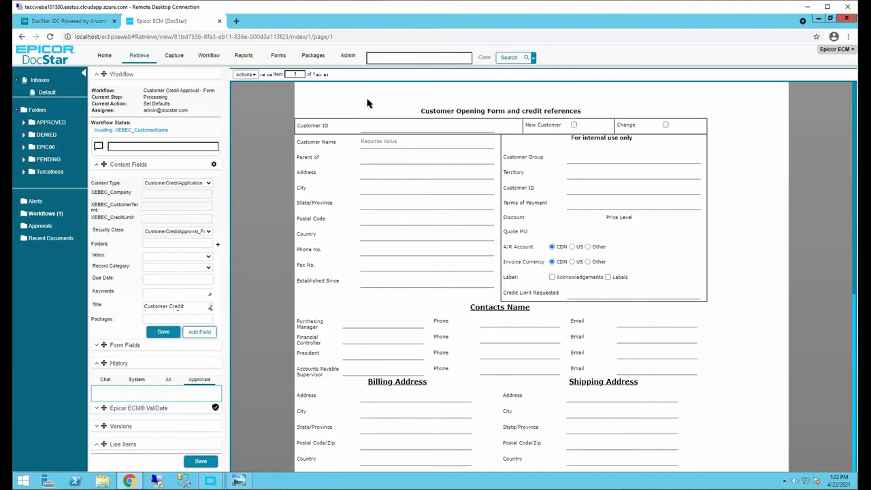
{"action": "left_click", "coordinate": [277, 56]}
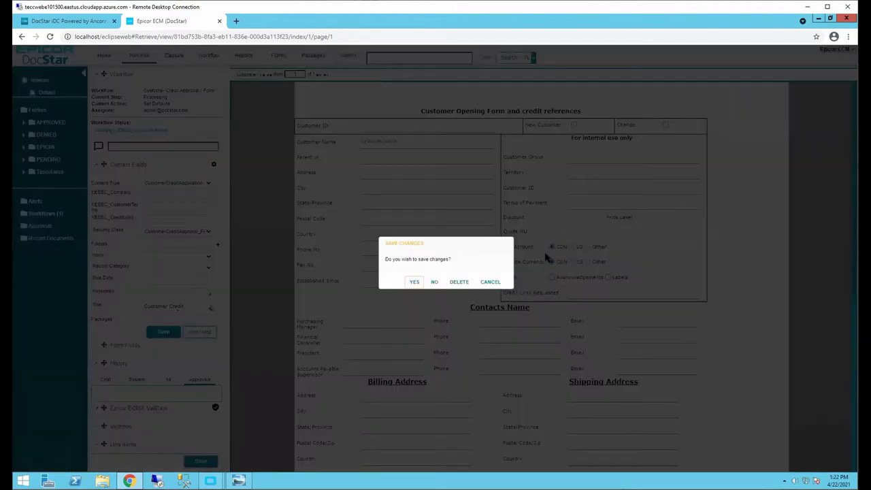
{"action": "left_click", "coordinate": [459, 282]}
{"action": "left_click", "coordinate": [492, 294]}
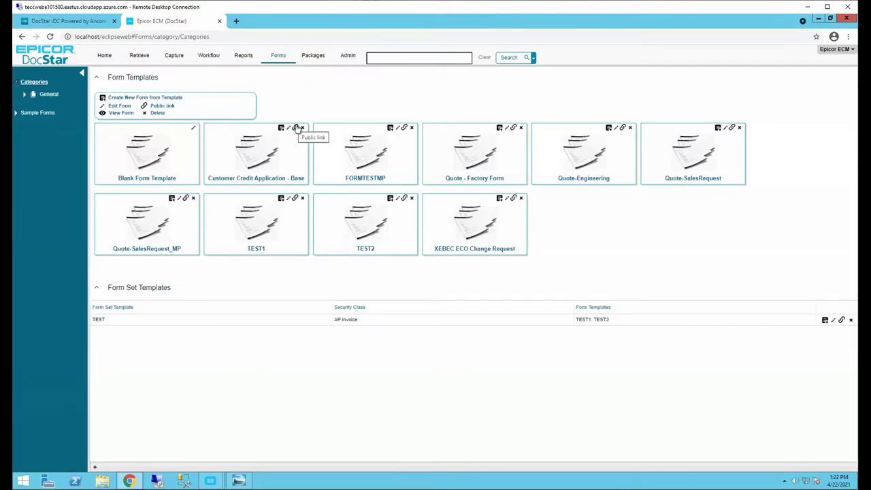
- Generate a public link for the Customer Credit Application template, dismissing the Outlook wizard, in a new tab
{"action": "left_click", "coordinate": [296, 128]}
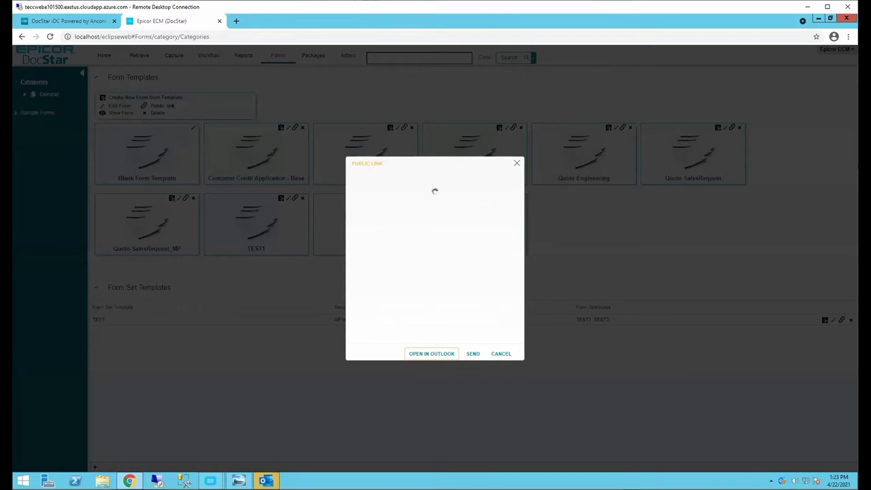
{"action": "left_click", "coordinate": [568, 344]}
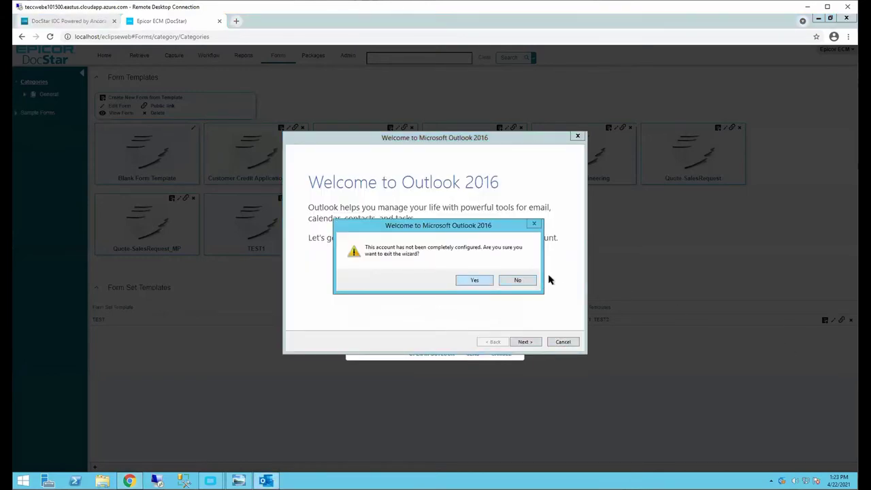
{"action": "left_click", "coordinate": [483, 282]}
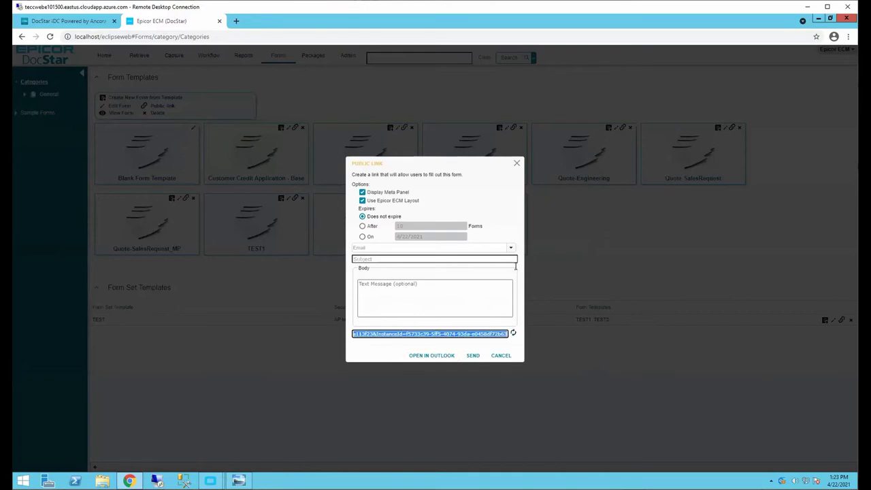
{"action": "left_click", "coordinate": [236, 21]}
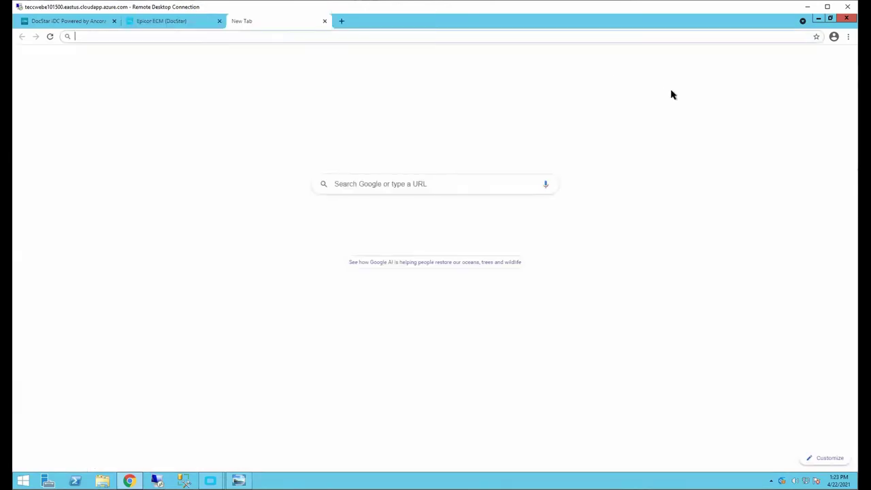
- Load the copied public link as a guest, then close DocStar's Public Link dialog
{"action": "type", "text": "http://localhost/EclipseWeb/Guest?RequestId=c285846e-8fa3-eb11-836e-000d3a113f23&InstanceId=f5733c39-5ff5-4074-93da-e0458df72b63"}
{"action": "key", "text": "Return"}
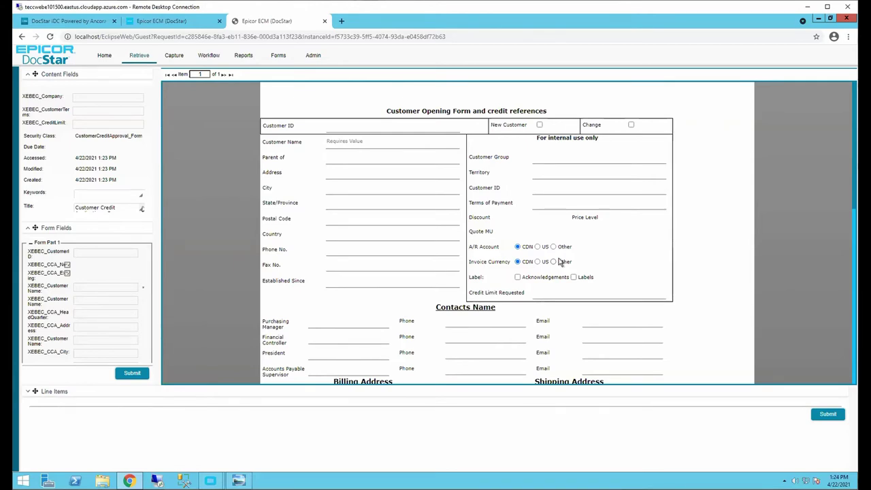
{"action": "left_click", "coordinate": [182, 22]}
{"action": "left_click", "coordinate": [516, 162]}
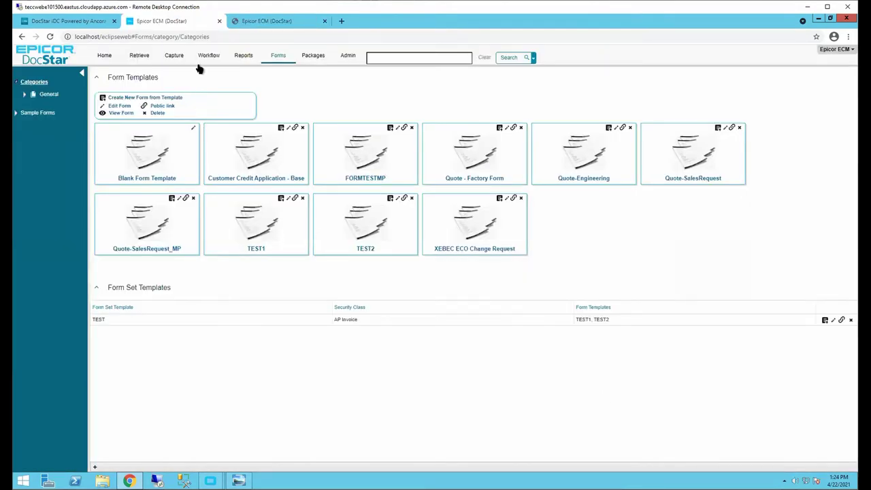
- Show the Packages page, which lists no packages
{"action": "left_click", "coordinate": [302, 60]}
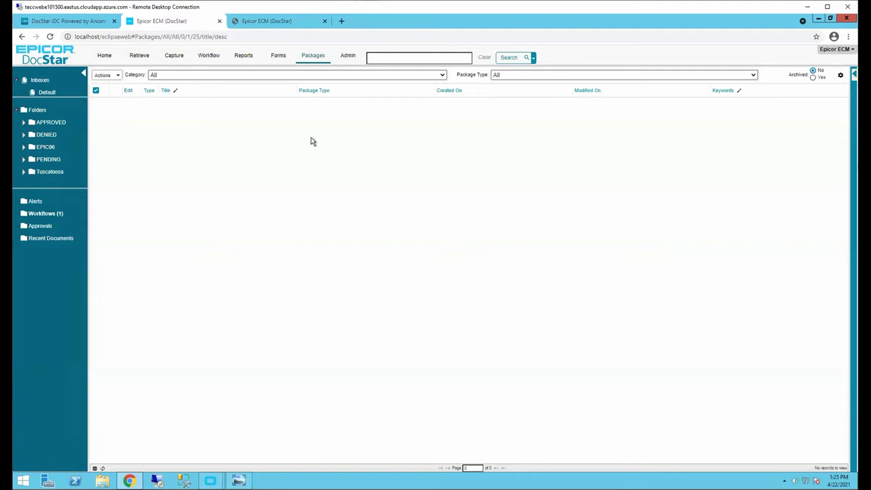
- Open Admin > DataLink to see the ERP connections and datalinks such as ARInvoiceUpdate
{"action": "left_click", "coordinate": [347, 55]}
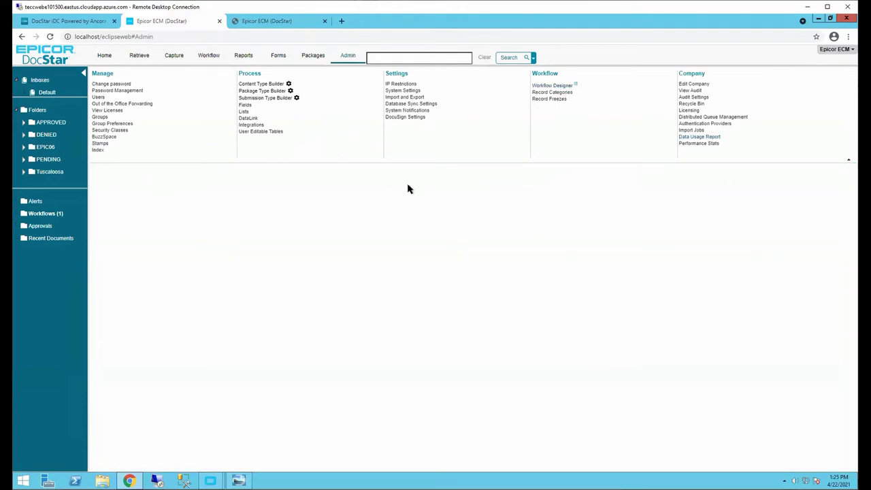
{"action": "left_click", "coordinate": [248, 119]}
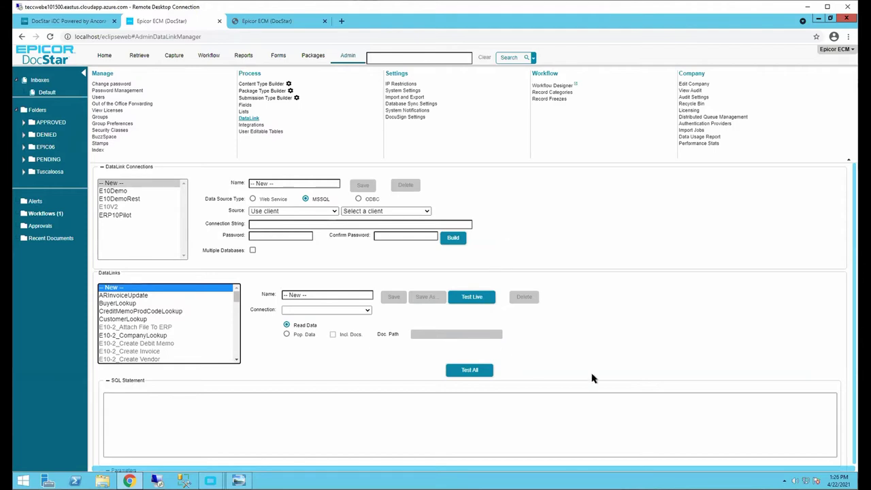
- Load the Non-PO Invoice workflow in Admin and open the Workflow Designer separately
{"action": "left_click", "coordinate": [553, 86]}
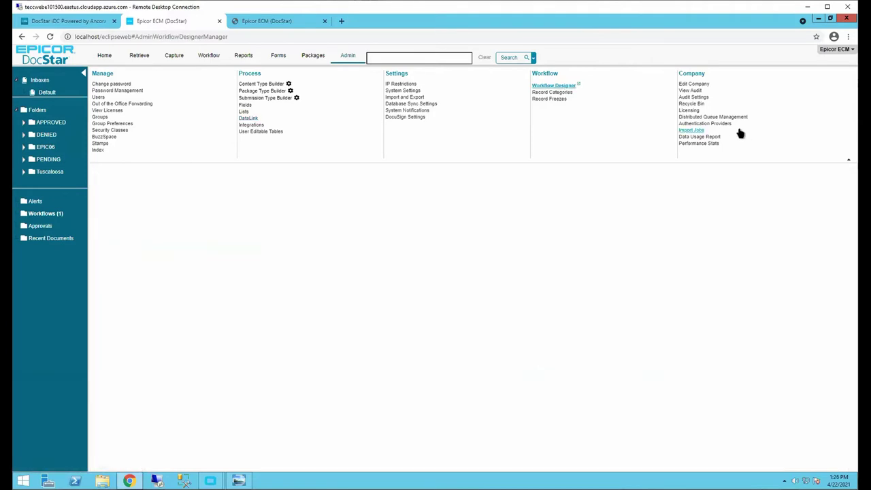
{"action": "left_click", "coordinate": [705, 124]}
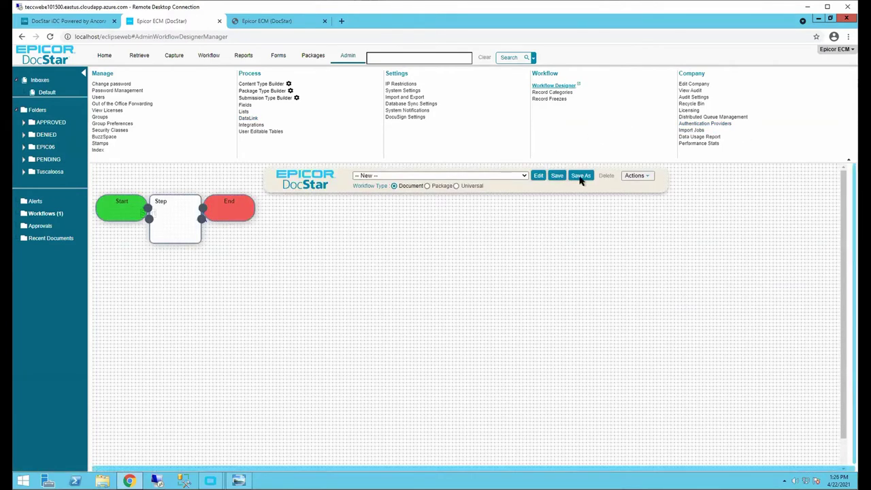
{"action": "left_click", "coordinate": [509, 180]}
{"action": "scroll", "coordinate": [458, 252], "scroll_direction": "down", "scroll_amount": 5}
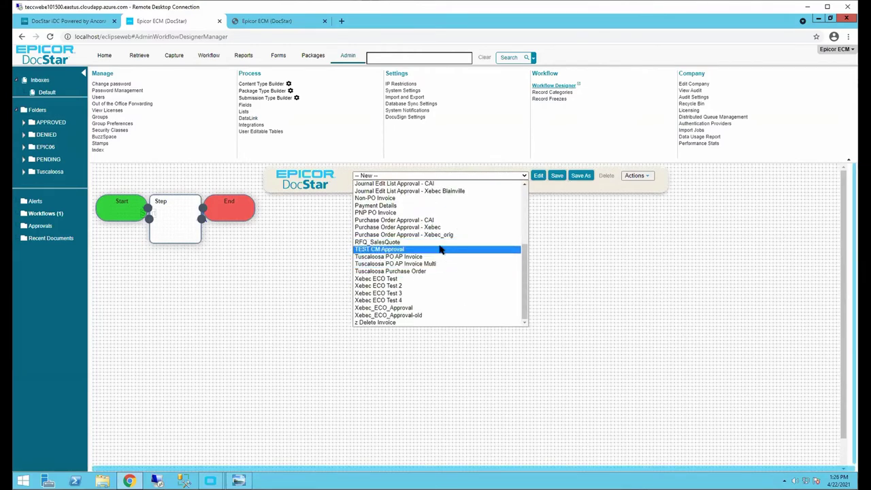
{"action": "left_click", "coordinate": [378, 198]}
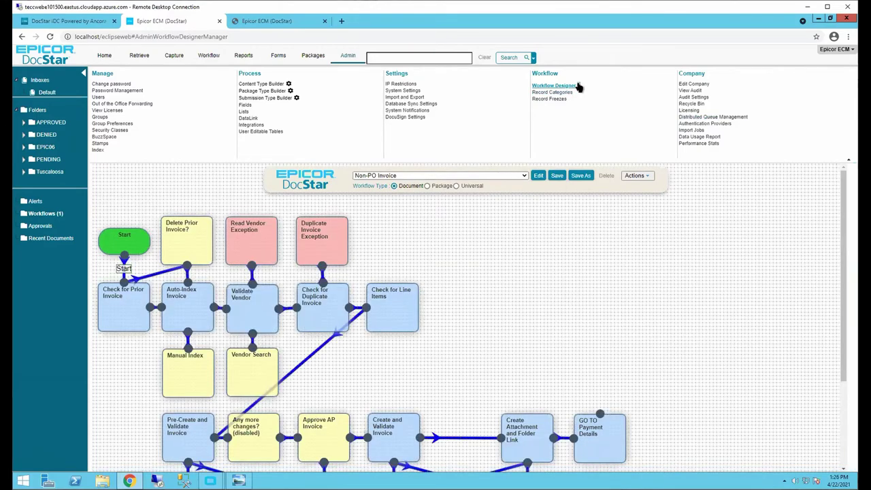
{"action": "left_click", "coordinate": [578, 85]}
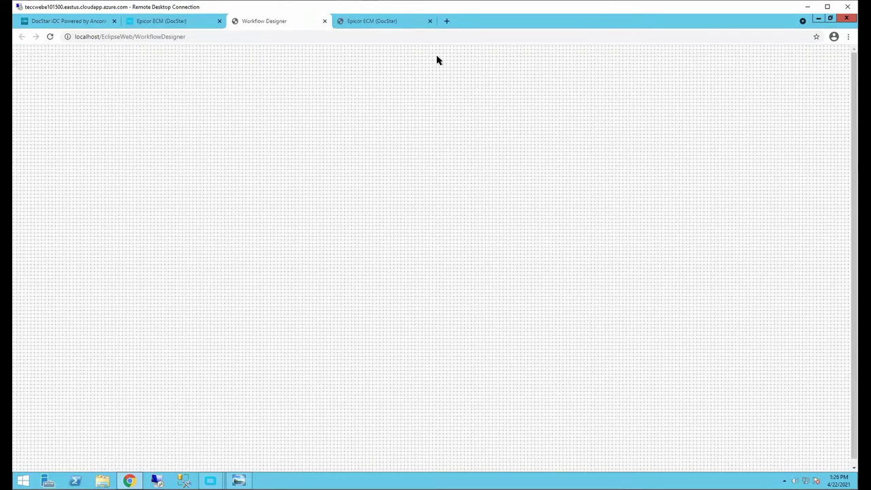
- Select Non-PO Invoice in the standalone designer to display its diagram through GO TO Payment Details
{"action": "left_click", "coordinate": [437, 58]}
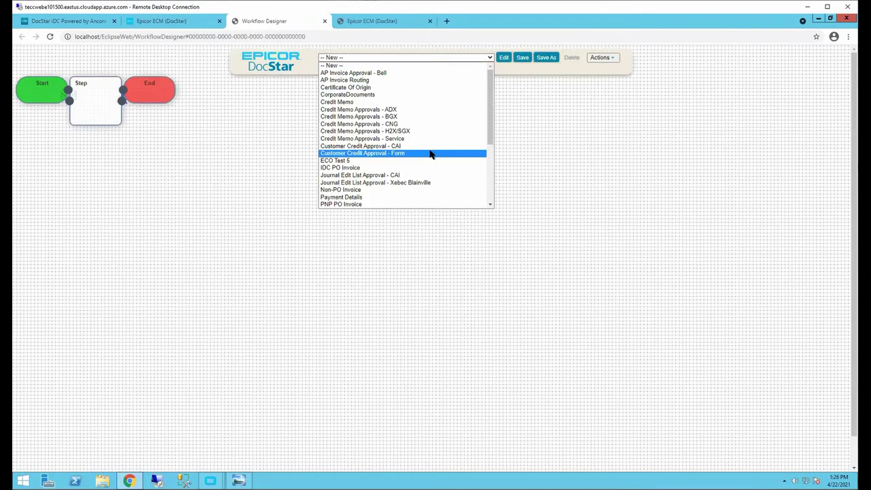
{"action": "left_click", "coordinate": [362, 191]}
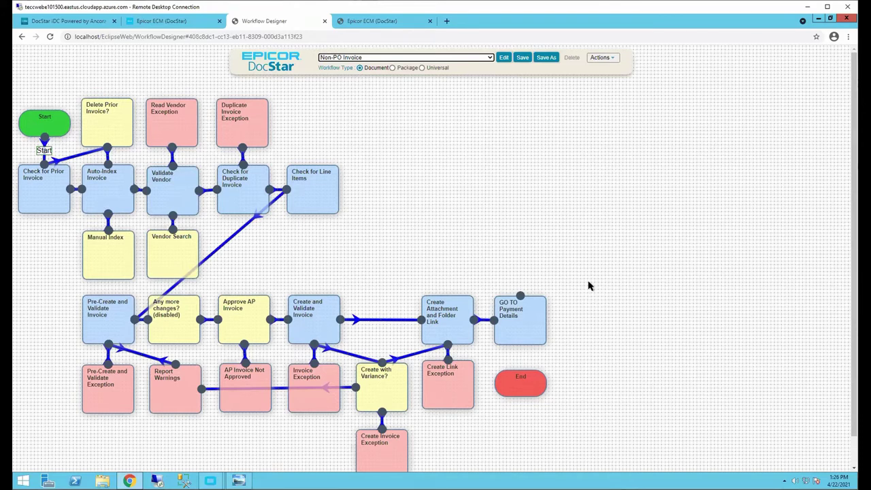
{"action": "mouse_move", "coordinate": [95, 146]}
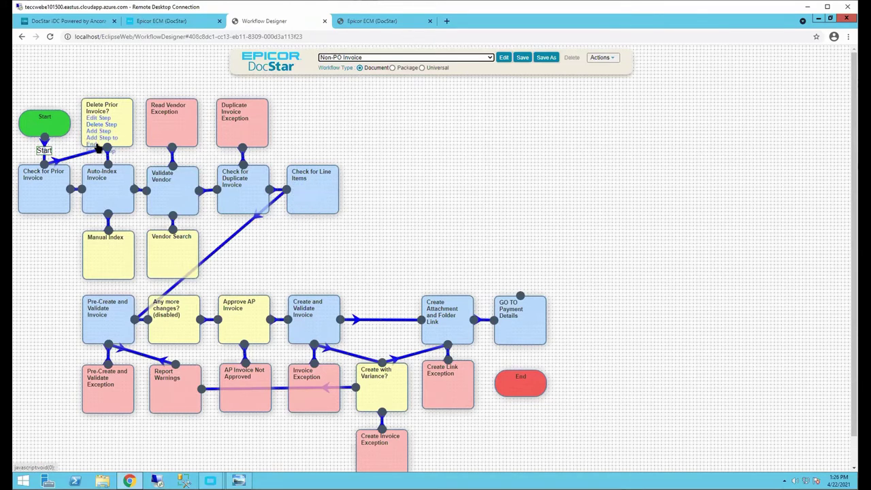
{"action": "mouse_move", "coordinate": [47, 211]}
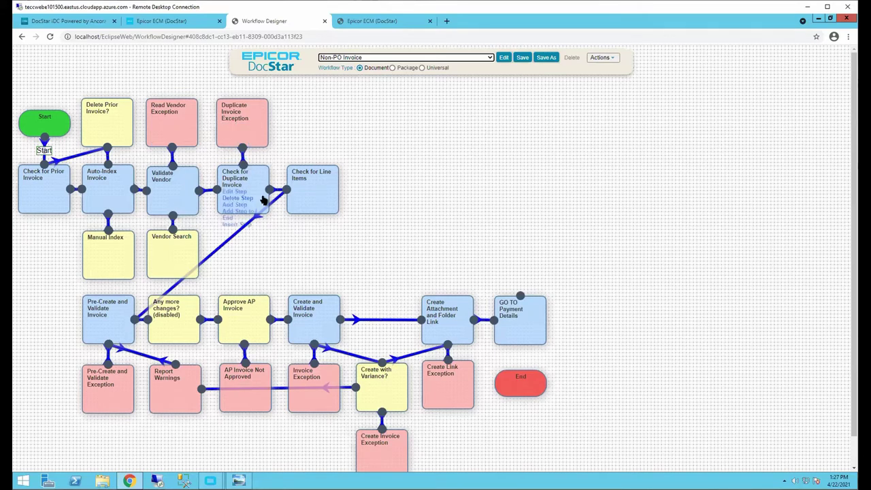
- Review the Non-PO Invoice workflow step menus, then return to the Epicor ECM Admin tab
{"action": "mouse_move", "coordinate": [337, 188]}
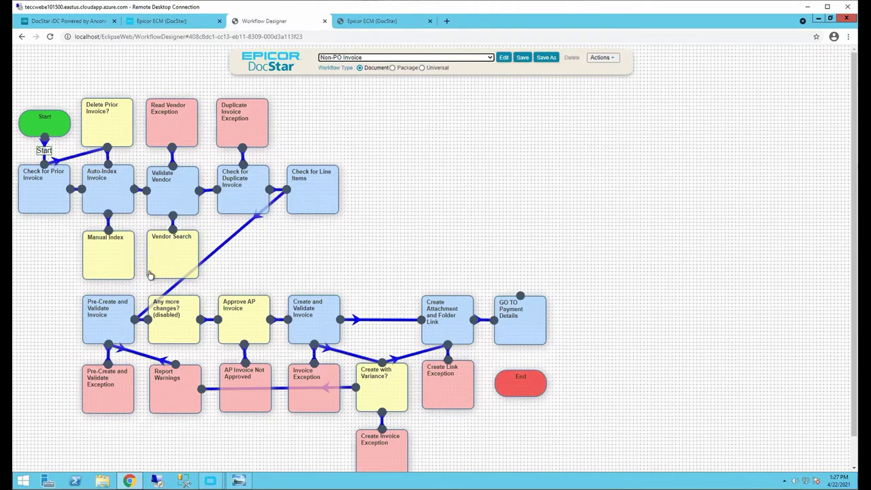
{"action": "mouse_move", "coordinate": [103, 306]}
{"action": "mouse_move", "coordinate": [240, 339]}
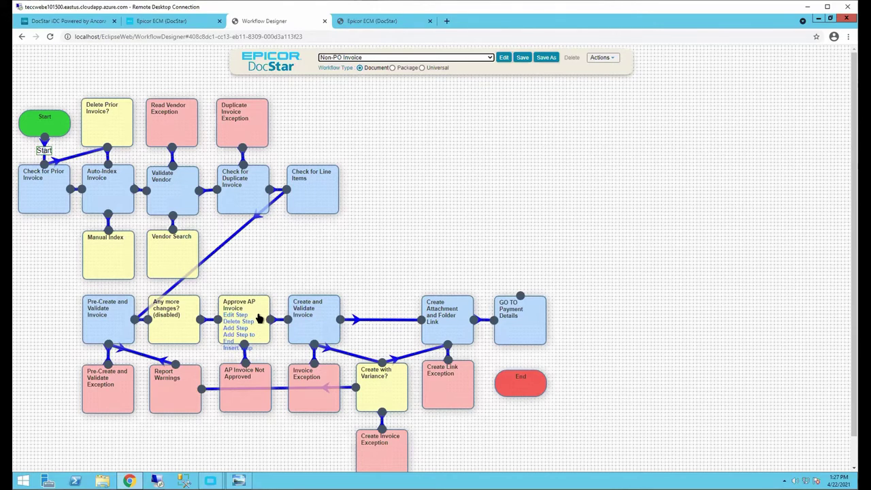
{"action": "mouse_move", "coordinate": [325, 316]}
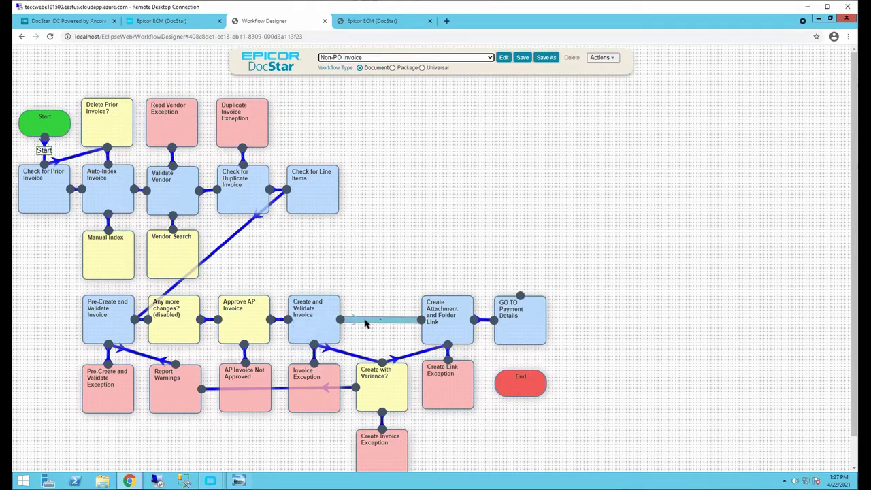
{"action": "mouse_move", "coordinate": [439, 319]}
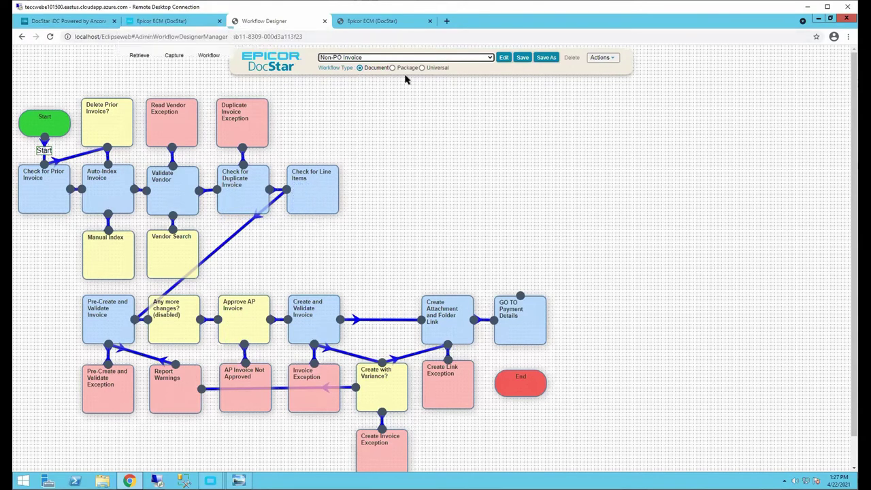
{"action": "left_click", "coordinate": [164, 20]}
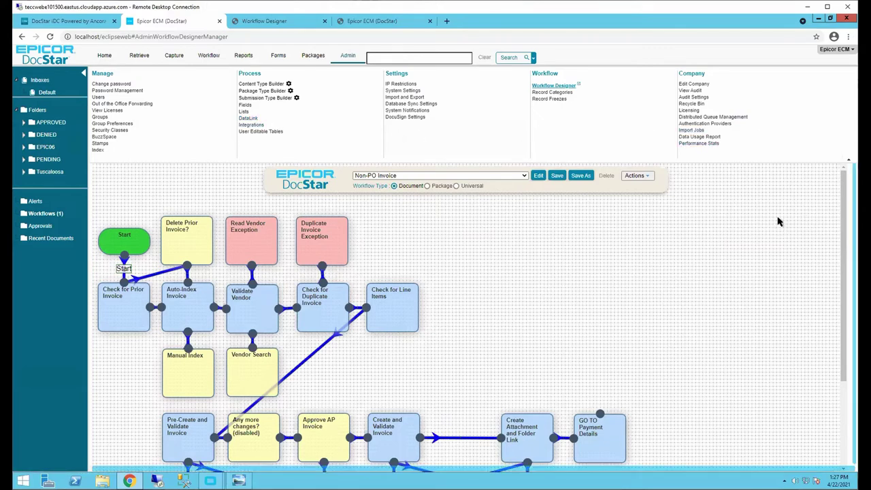
{"action": "mouse_move", "coordinate": [347, 240]}
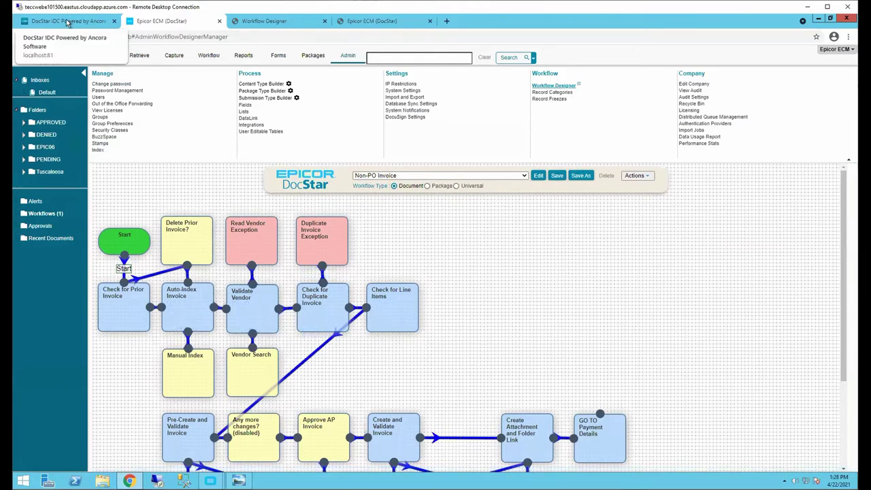
- Switch to the DocStar IDC tab showing 0 batches awaiting class or data verification
{"action": "left_click", "coordinate": [90, 22]}
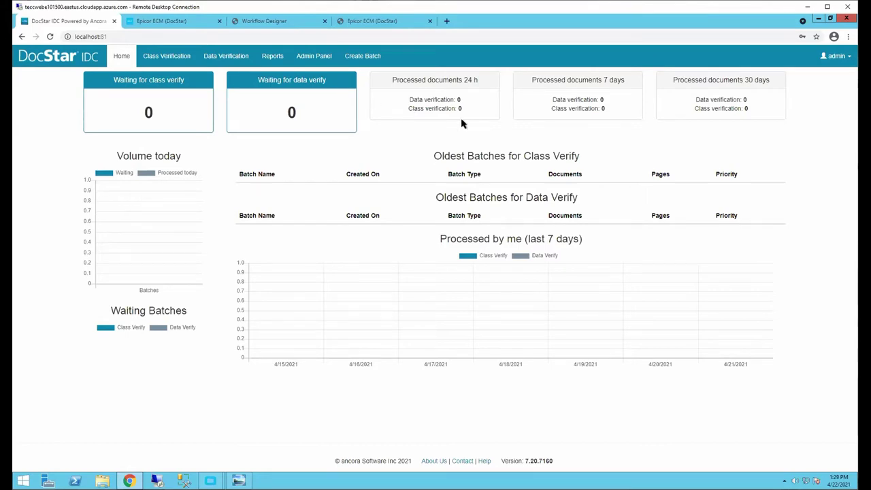
- Go to the Class Verification page, which has no batch loaded and an empty document type
{"action": "left_click", "coordinate": [155, 59]}
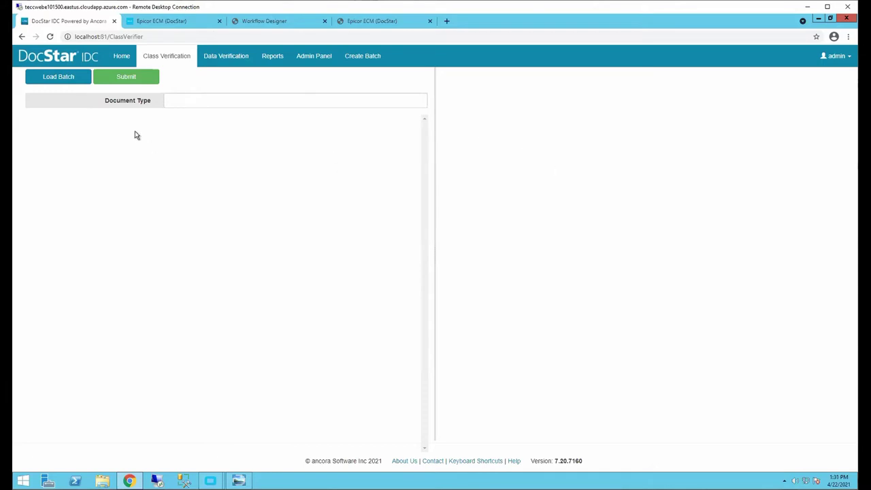
- Pass through Data Verification to the Reports Statistics dashboard with pages-by-role, volume and productivity charts
{"action": "left_click", "coordinate": [225, 58]}
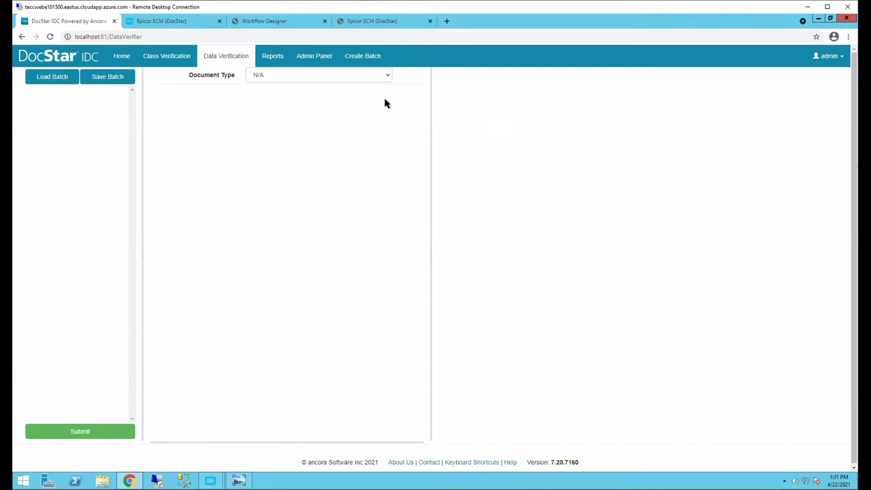
{"action": "left_click", "coordinate": [276, 62]}
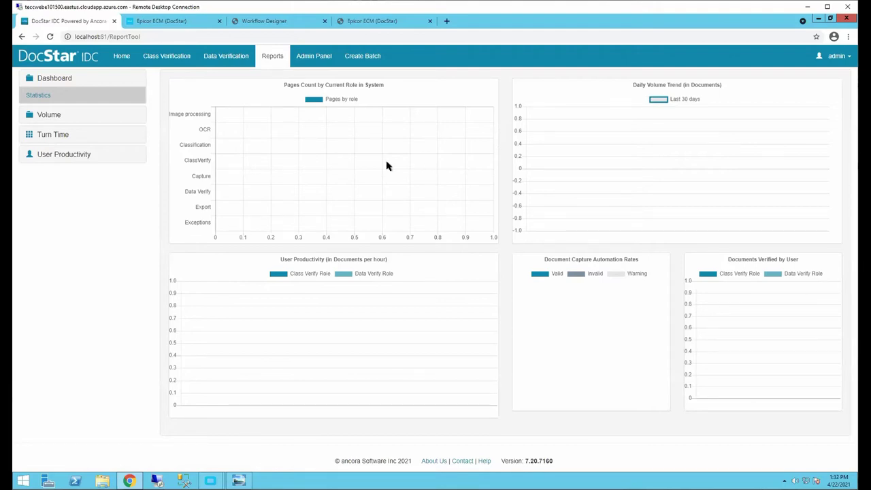
- View the empty Volume > Batches report grid, then move to the Admin Panel
{"action": "left_click", "coordinate": [49, 116]}
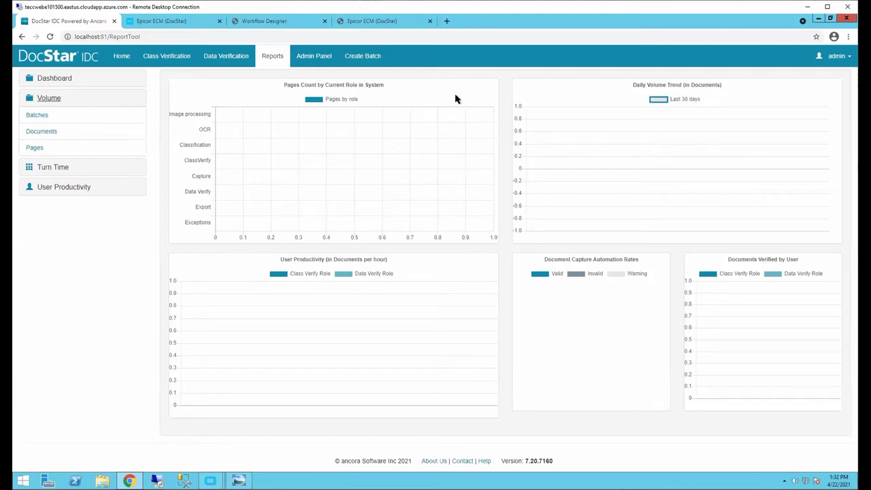
{"action": "left_click", "coordinate": [44, 114]}
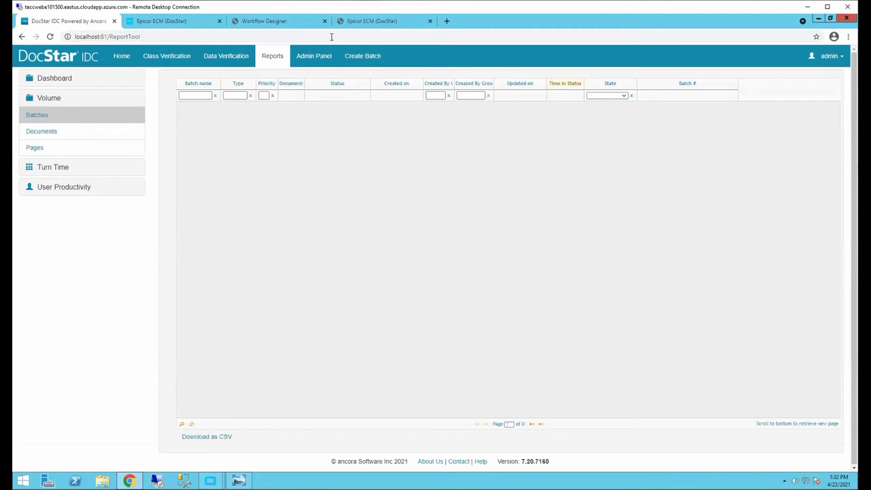
{"action": "left_click", "coordinate": [322, 63]}
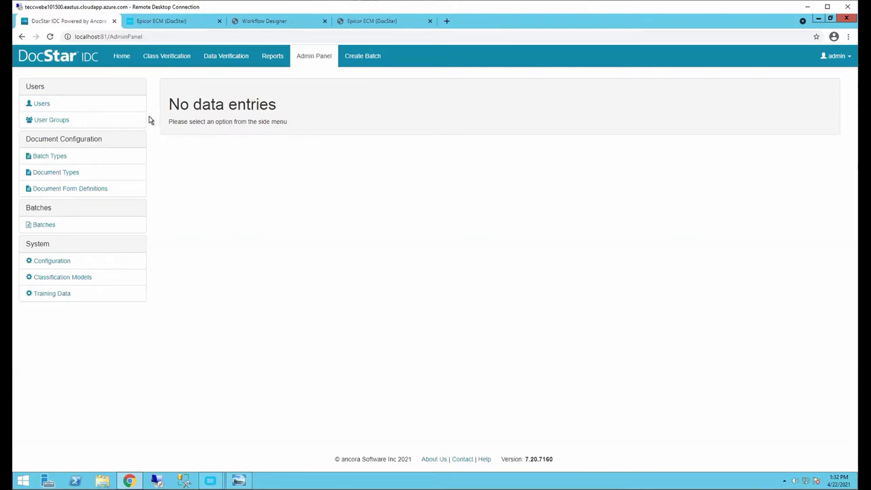
{"action": "left_click", "coordinate": [88, 190]}
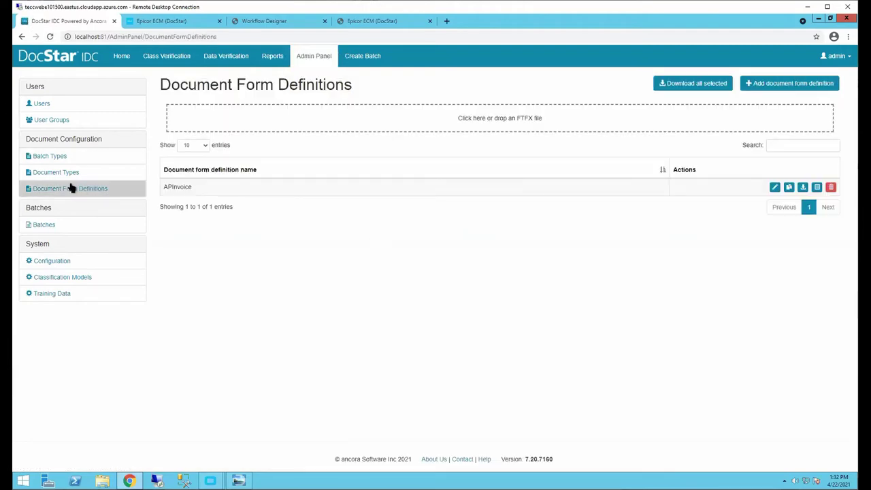
{"action": "left_click", "coordinate": [775, 188]}
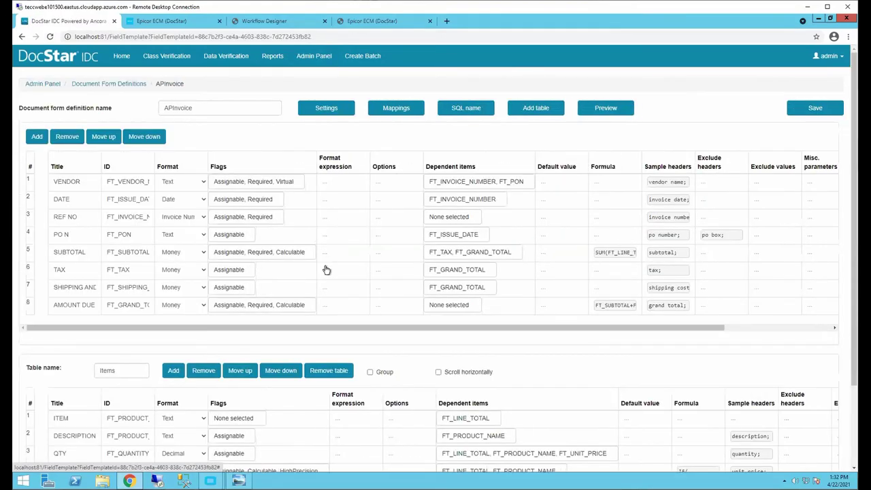
{"action": "scroll", "coordinate": [660, 347], "scroll_direction": "down", "scroll_amount": 2}
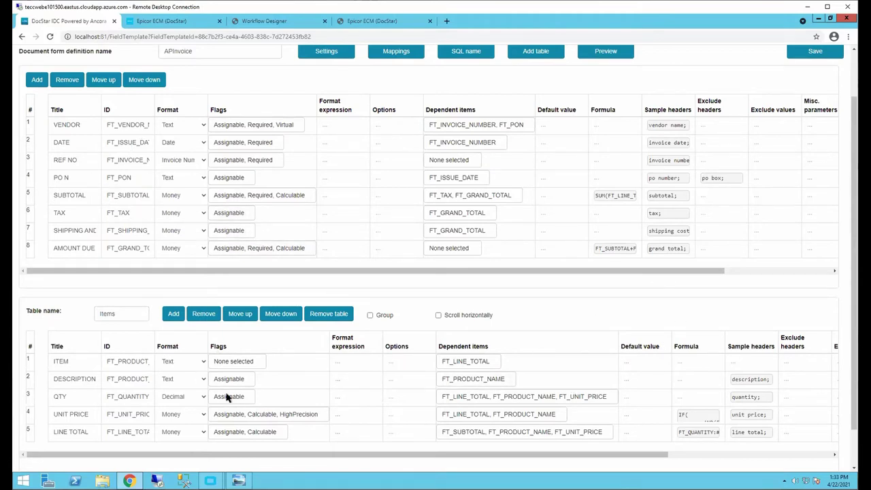
{"action": "scroll", "coordinate": [286, 375], "scroll_direction": "down", "scroll_amount": 1}
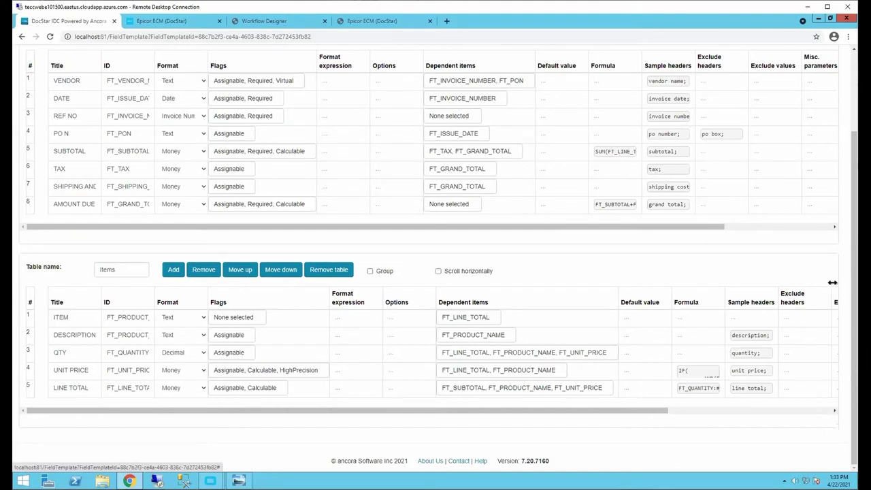
{"action": "scroll", "coordinate": [321, 238], "scroll_direction": "up", "scroll_amount": 2}
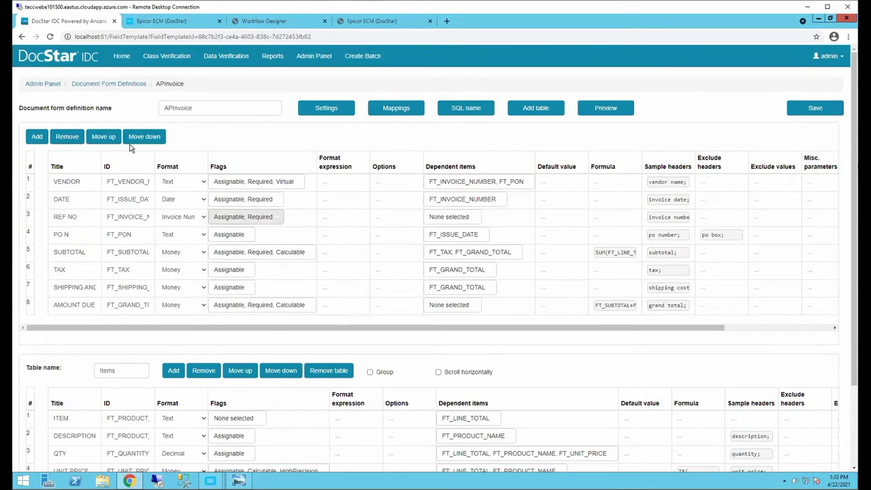
- Inspect the AP Invoice document type without changes, then list Batch Types showing APInvTestBatch
{"action": "left_click", "coordinate": [45, 85]}
{"action": "left_click", "coordinate": [70, 176]}
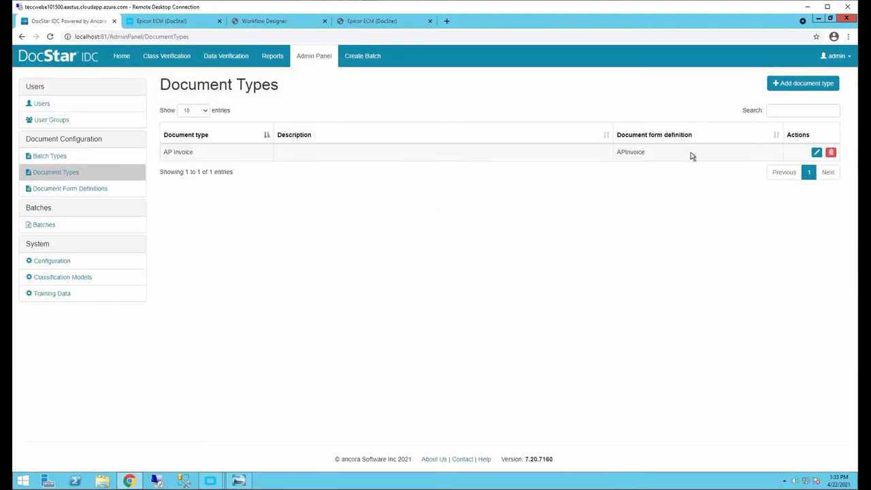
{"action": "left_click", "coordinate": [816, 153]}
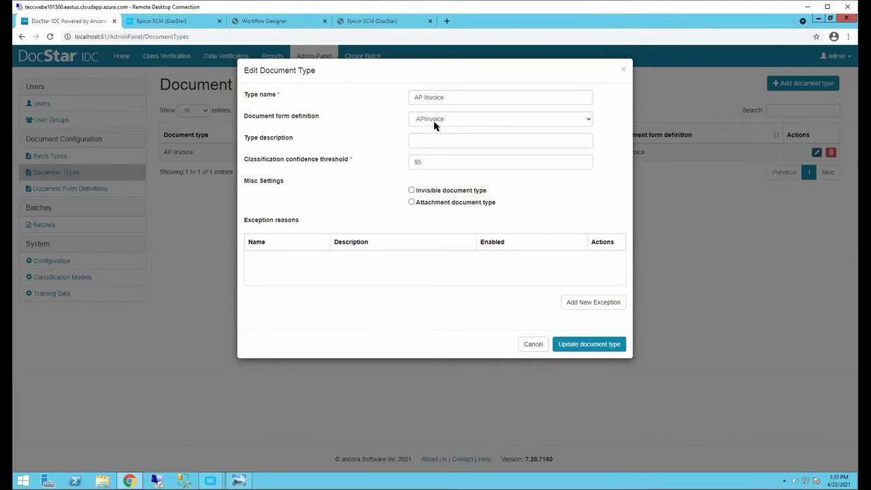
{"action": "left_click", "coordinate": [622, 71]}
{"action": "left_click", "coordinate": [127, 158]}
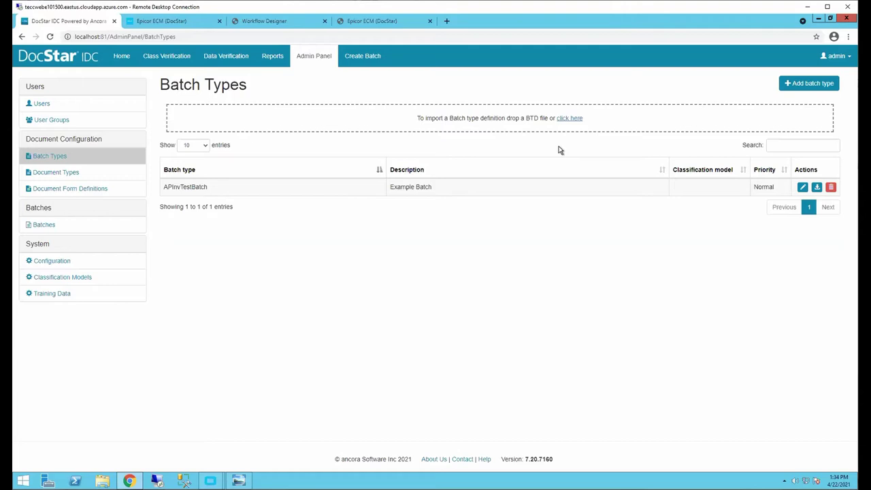
- Edit APInvTestBatch to see its AP Invoice document type with English recognition and 10-hour SLA
{"action": "left_click", "coordinate": [802, 187]}
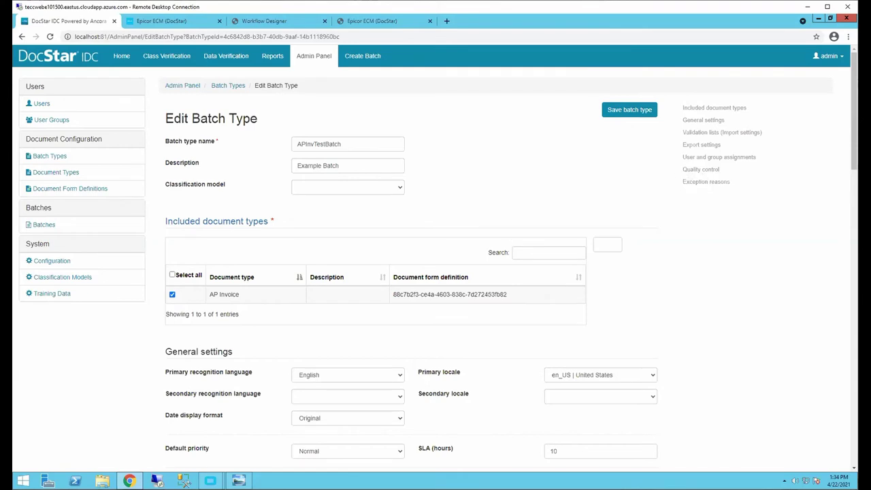
- Leave the reviewed APInvTestBatch settings and go to the Create Batch page
{"action": "left_click", "coordinate": [381, 60]}
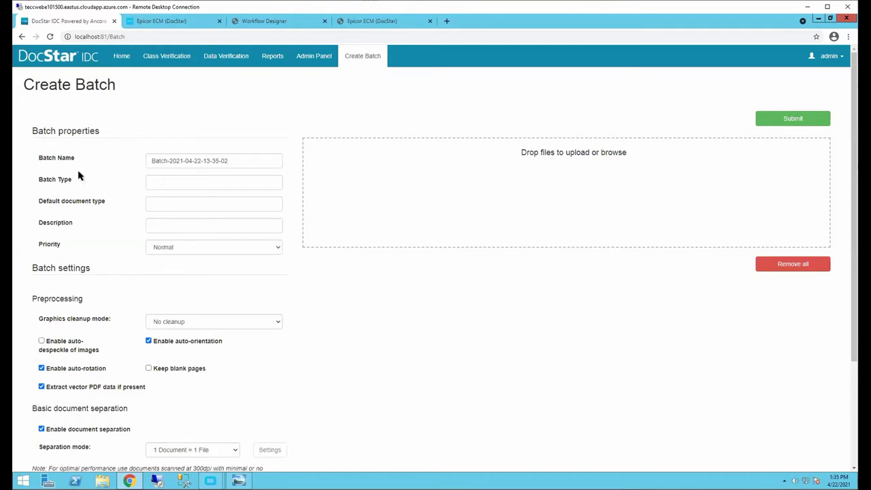
- Choose APInvTestBatch as the new batch's type, then return to the Home dashboard
{"action": "left_click", "coordinate": [206, 182]}
{"action": "left_click", "coordinate": [188, 203]}
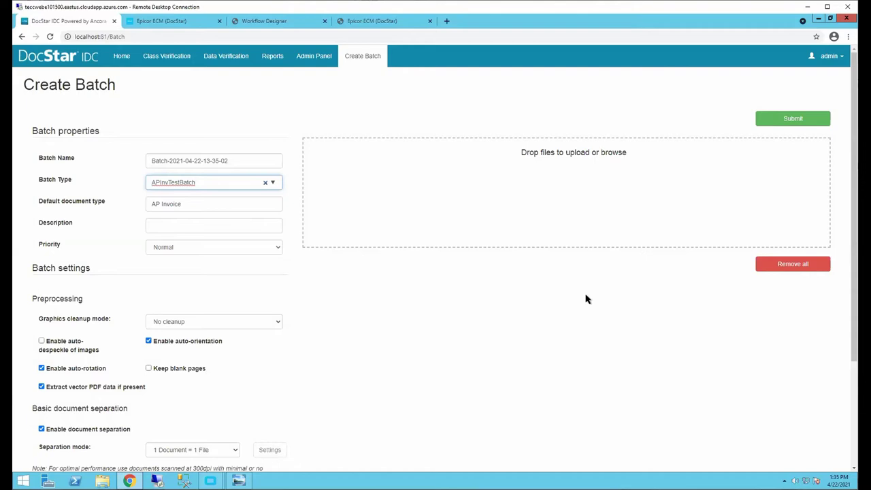
{"action": "left_click", "coordinate": [289, 173]}
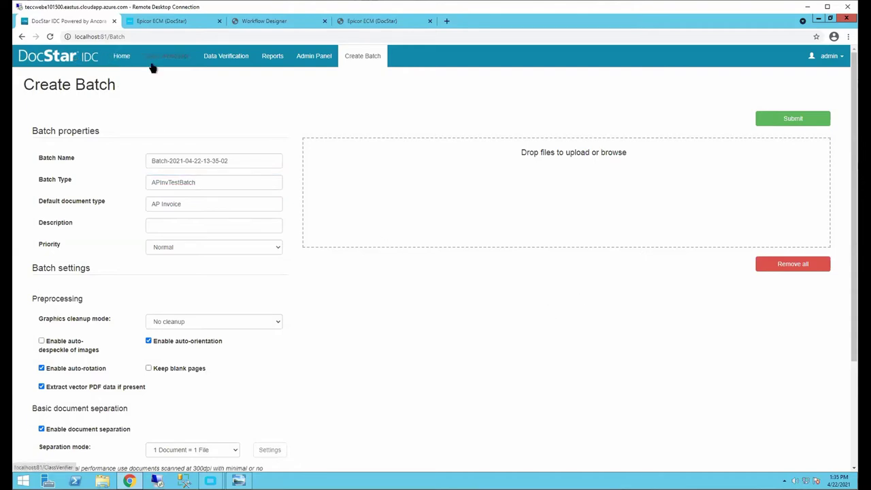
{"action": "left_click", "coordinate": [122, 56]}
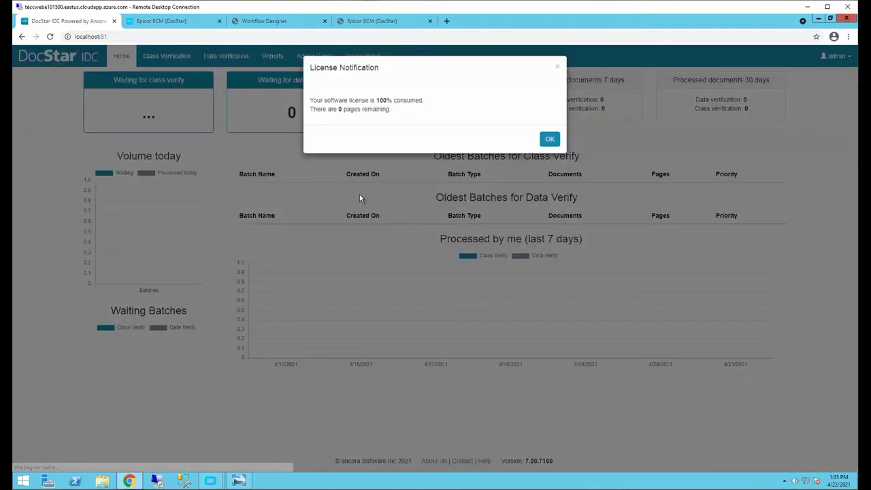
- Dismiss the license notification and switch to the IDC Classification.PNG screenshot in Photo Viewer
{"action": "left_click", "coordinate": [549, 142]}
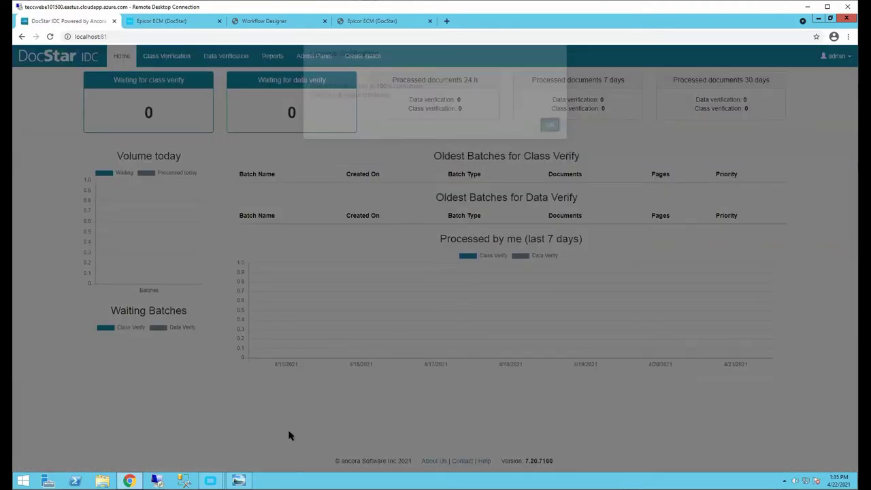
{"action": "key", "text": "alt+Tab"}
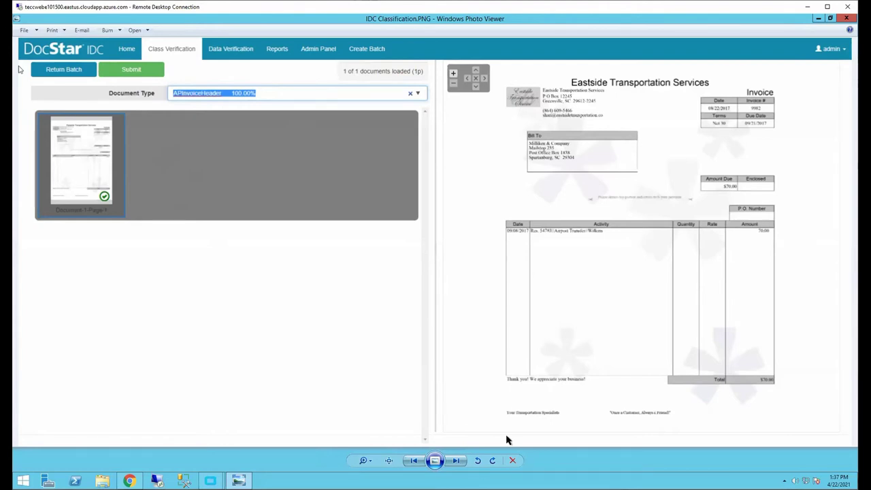
- Advance to IDC Verify Errors.PNG, showing empty VENDOR and SUBTOTAL flagged and AMOUNT DUE 70.00
{"action": "left_click", "coordinate": [455, 460]}
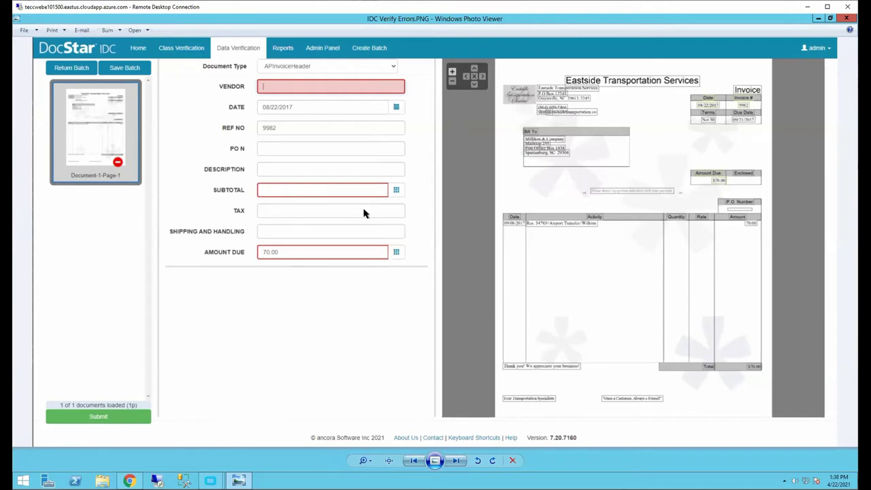
- Compare IDC Verify Errors.PNG with IDCDataVerify.PNG, then close Photo Viewer to return to DocStar IDC
{"action": "left_click", "coordinate": [457, 460]}
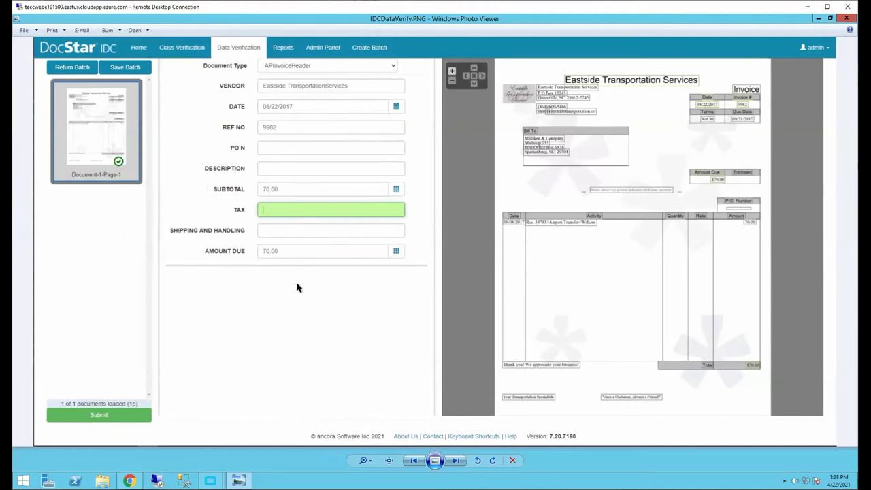
{"action": "left_click", "coordinate": [413, 461]}
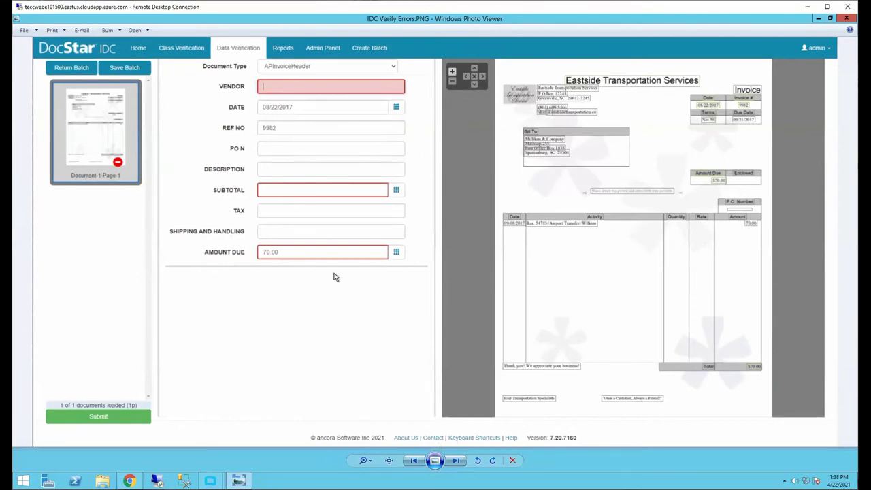
{"action": "left_click", "coordinate": [458, 463]}
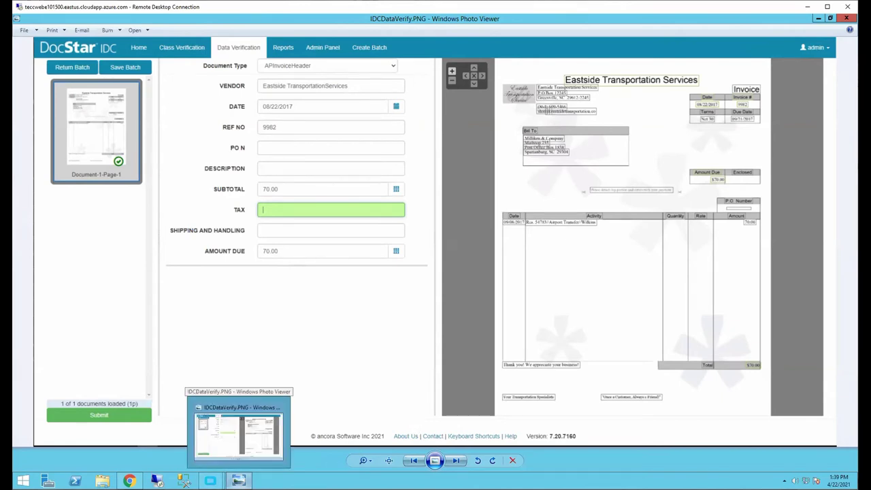
{"action": "left_click", "coordinate": [238, 481]}
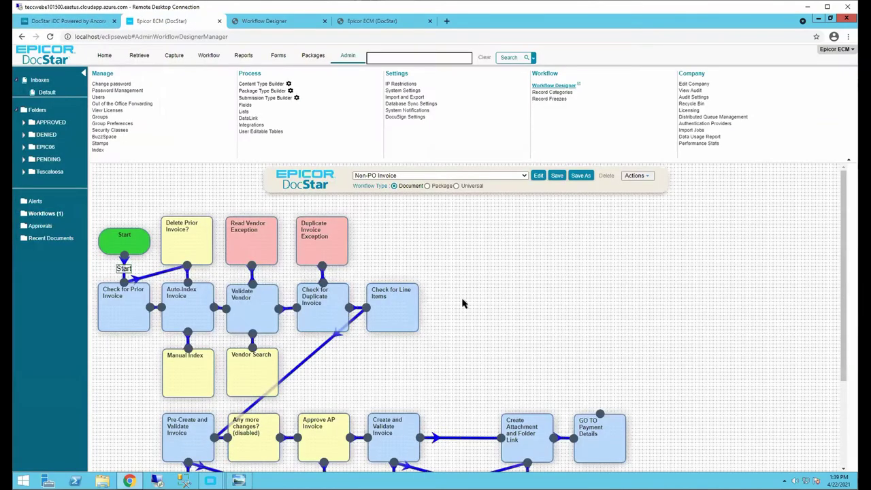
- On the ECM Retrieve page, run the saved Workflow Search to list the Non-PO Invoice documents
{"action": "left_click", "coordinate": [147, 20]}
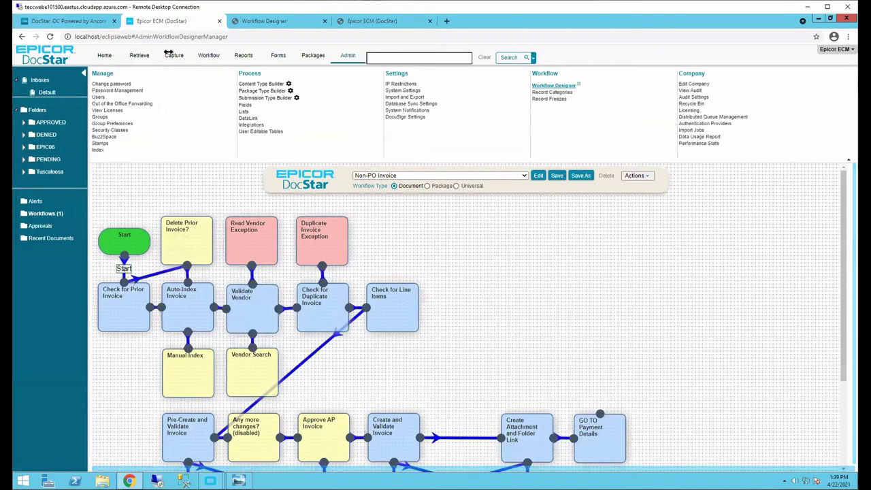
{"action": "left_click", "coordinate": [139, 55]}
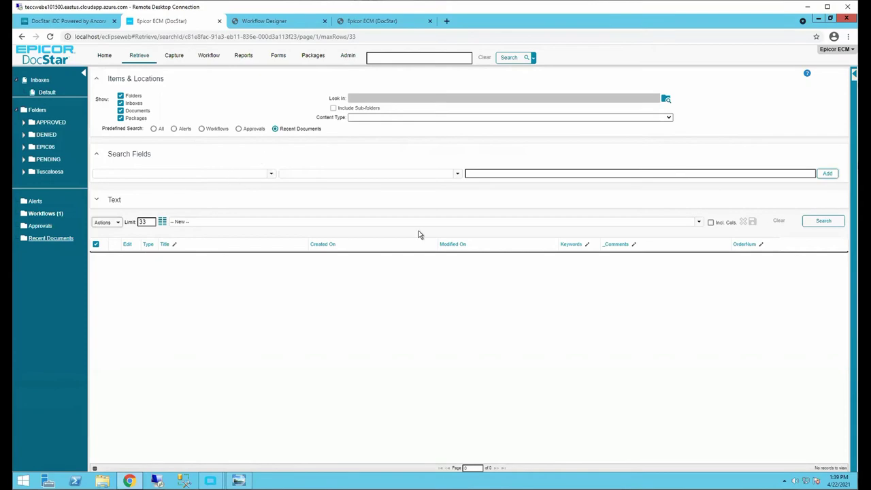
{"action": "left_click", "coordinate": [521, 221]}
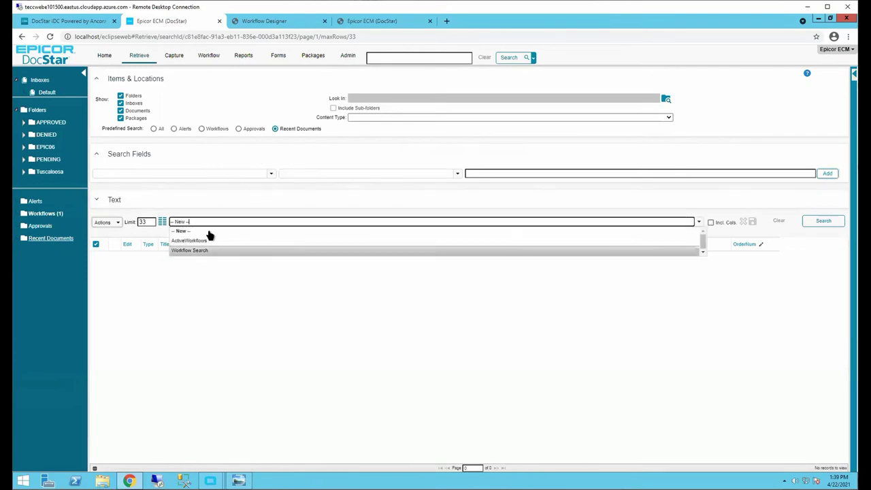
{"action": "key", "text": "Return"}
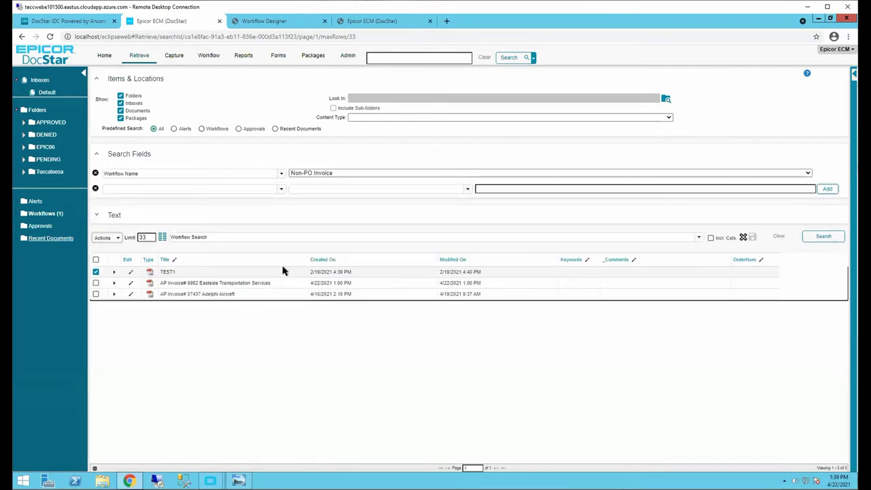
- Open the Eastside Transportation Services AP invoice 9982 from the search results
{"action": "double_click", "coordinate": [249, 283]}
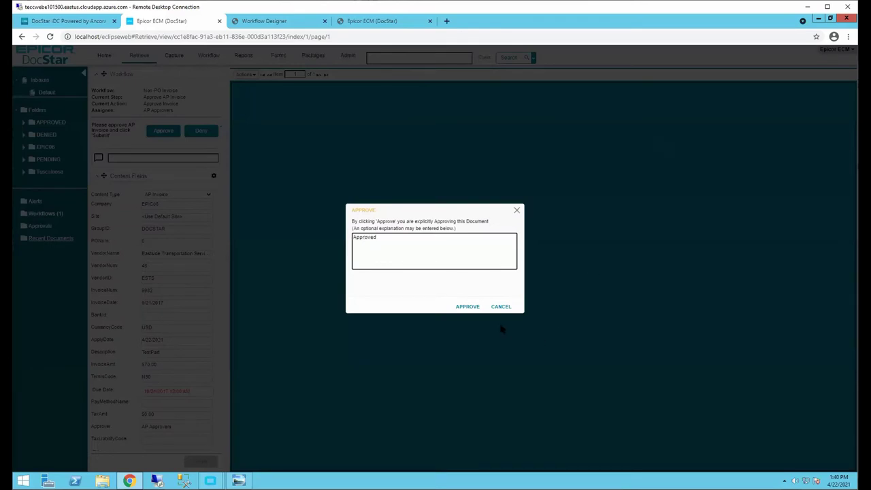
- Submit the approval so invoice 9982 moves into the Payment Details workflow
{"action": "left_click", "coordinate": [467, 306]}
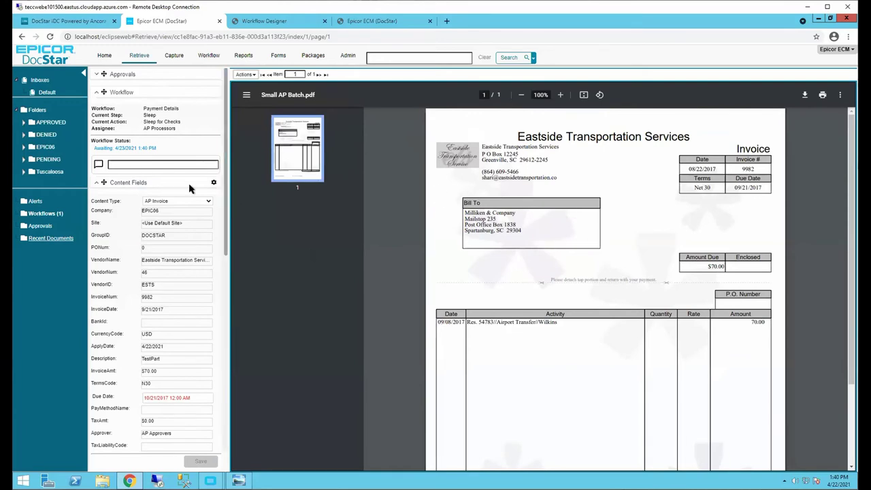
- Collapse the content fields, scroll through the full workflow history, then show only the approval entries
{"action": "left_click", "coordinate": [104, 183]}
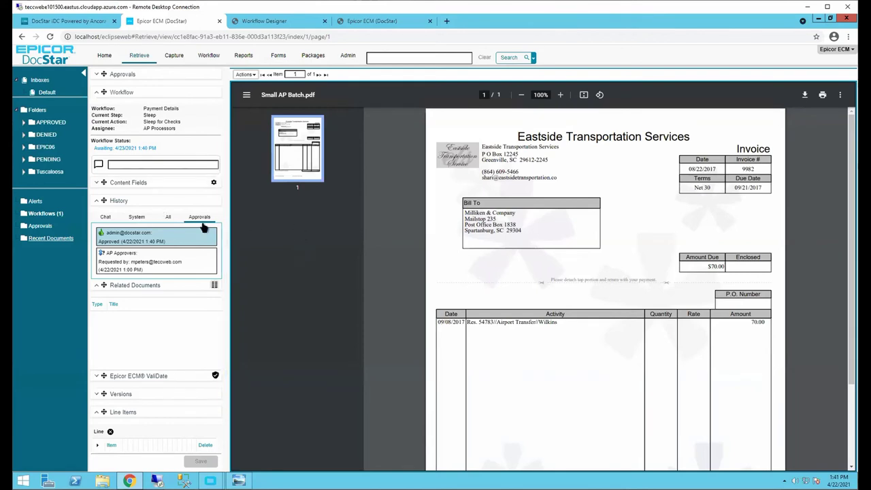
{"action": "left_click", "coordinate": [168, 216]}
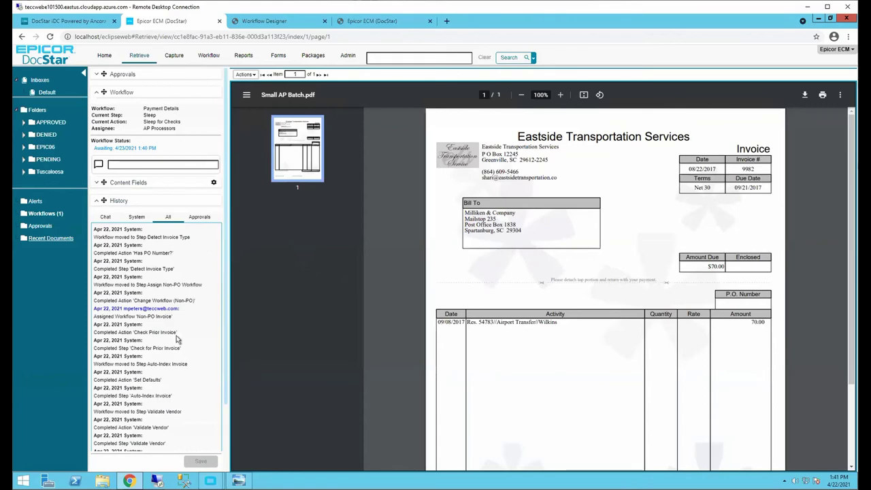
{"action": "scroll", "coordinate": [177, 374], "scroll_direction": "down", "scroll_amount": 5}
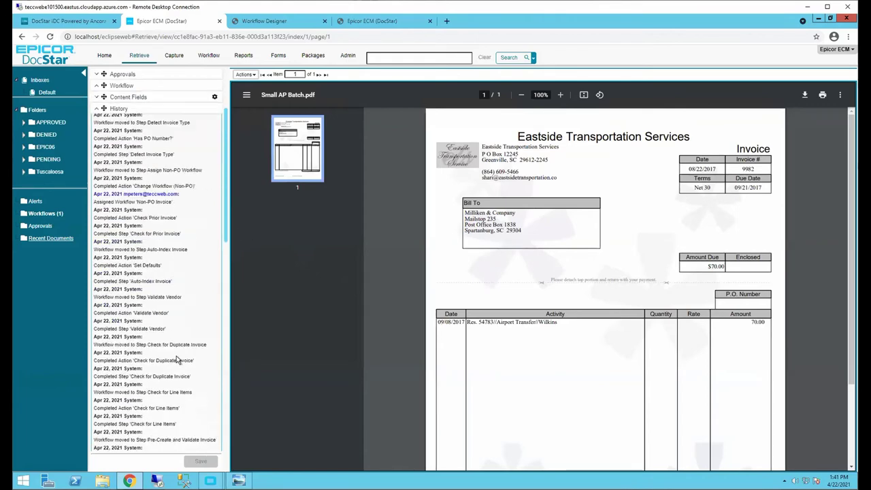
{"action": "left_click_drag", "start_coordinate": [224, 242], "coordinate": [238, 405]}
{"action": "left_click_drag", "start_coordinate": [221, 275], "coordinate": [221, 98]}
{"action": "left_click", "coordinate": [198, 172]}
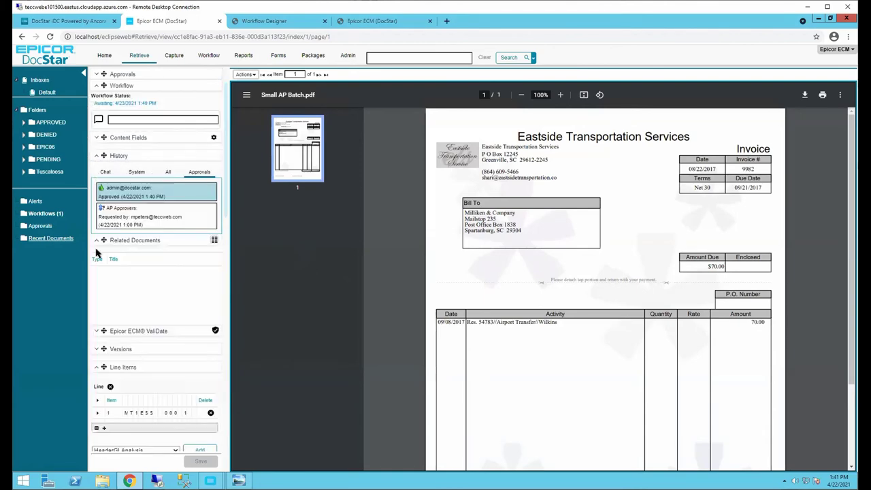
{"action": "scroll", "coordinate": [136, 235], "scroll_direction": "down", "scroll_amount": 1}
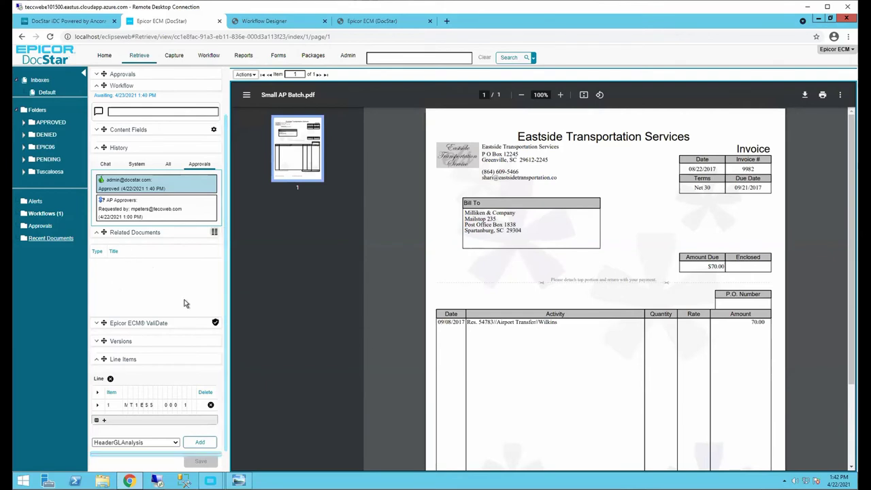
- Expand the Workflow and Versions sections to show version 1.0 as Published
{"action": "left_click", "coordinate": [194, 232]}
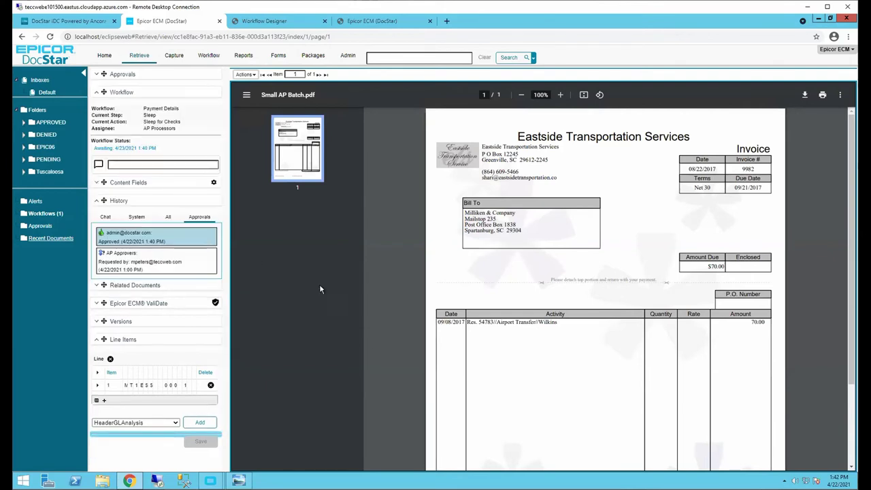
{"action": "left_click", "coordinate": [141, 322]}
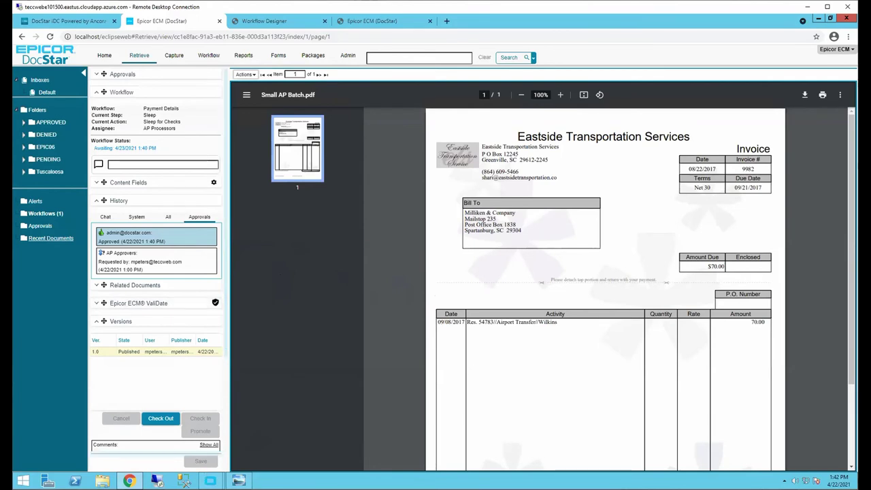
- In Epicor ERP AP Invoice Entry, search the invoice groups and load the DOCSTAR group
{"action": "mouse_move", "coordinate": [209, 481]}
{"action": "left_click", "coordinate": [293, 445]}
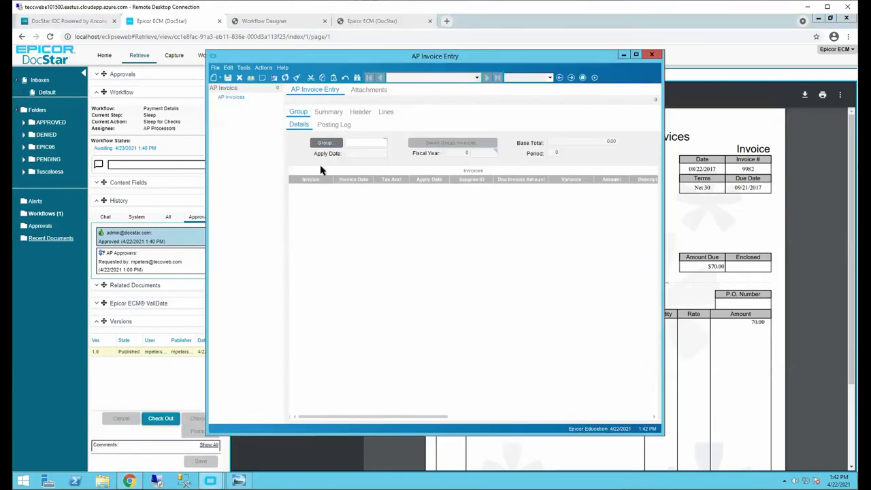
{"action": "left_click", "coordinate": [325, 143]}
{"action": "left_click", "coordinate": [521, 68]}
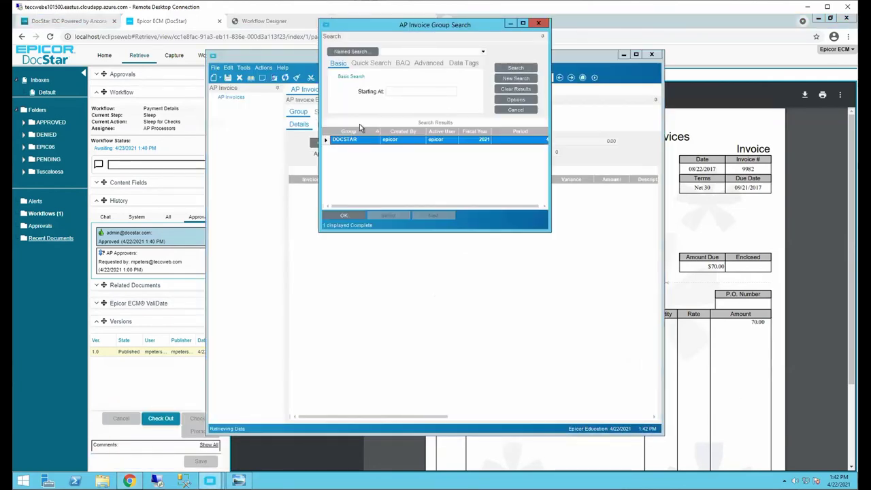
{"action": "double_click", "coordinate": [403, 140]}
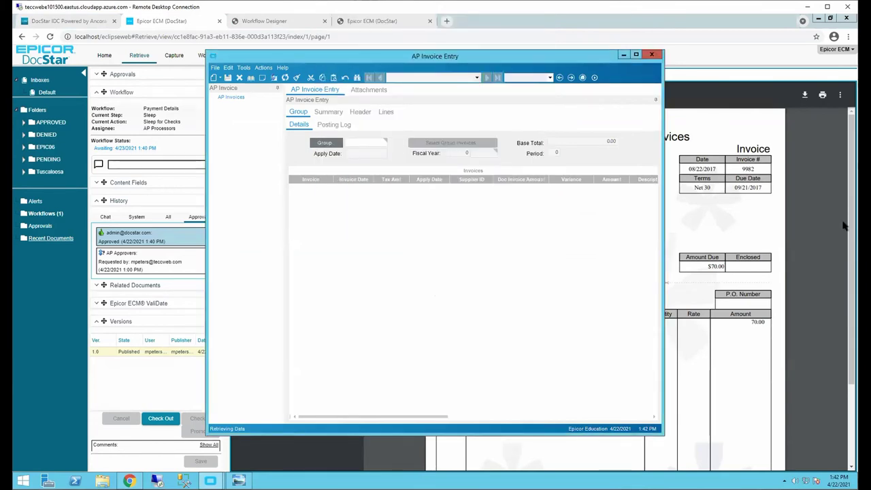
- Check the summary of invoice 9982 for 70.00, then minimize the AP Invoice Entry window
{"action": "left_click", "coordinate": [291, 188]}
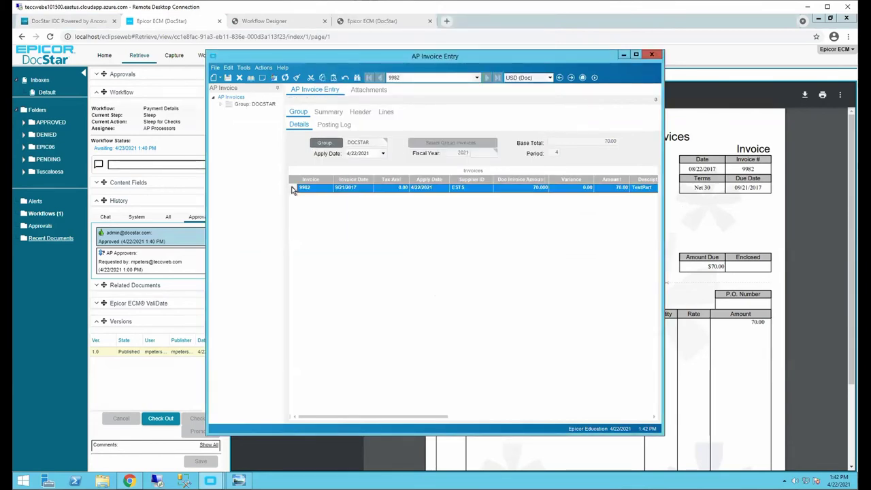
{"action": "left_click", "coordinate": [325, 115]}
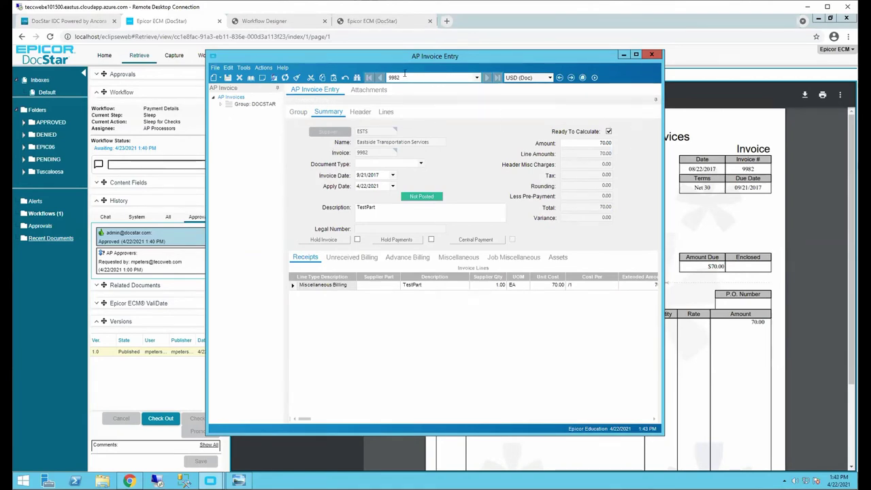
{"action": "left_click_drag", "start_coordinate": [377, 59], "coordinate": [510, 64]}
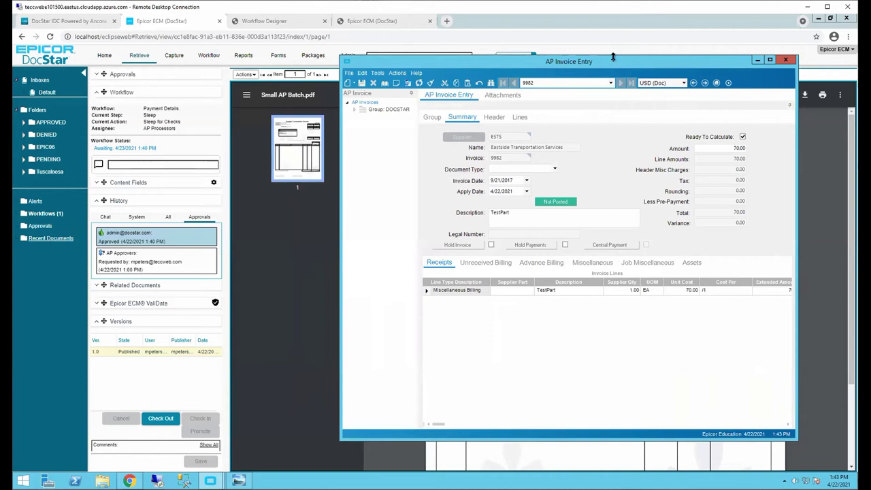
{"action": "left_click", "coordinate": [757, 60]}
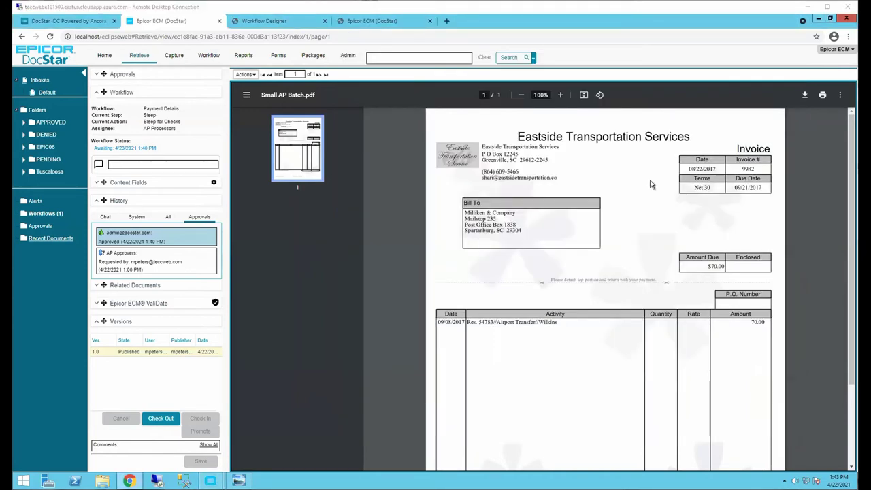
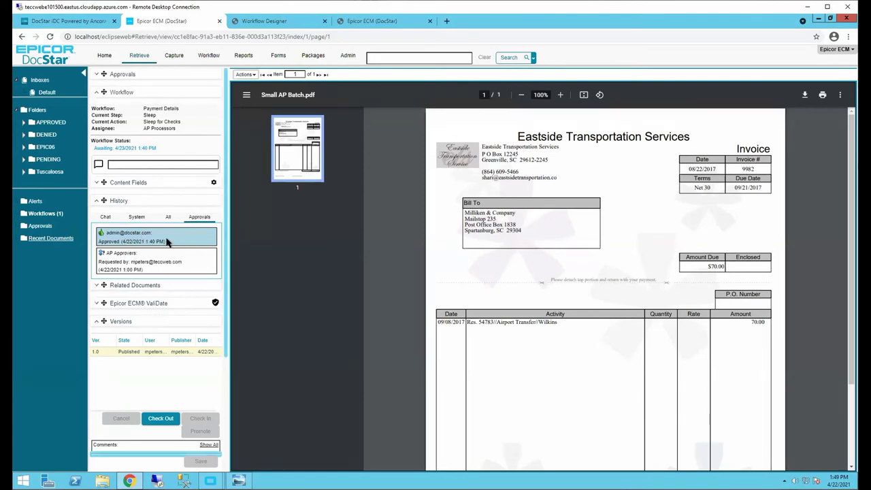
- Highlight the approver's name in the history entry, then switch to the DocStar IDC home dashboard
{"action": "mouse_move", "coordinate": [107, 232]}
{"action": "left_mouse_down"}
{"action": "mouse_move", "coordinate": [149, 233]}
{"action": "mouse_move", "coordinate": [120, 233]}
{"action": "left_mouse_up"}
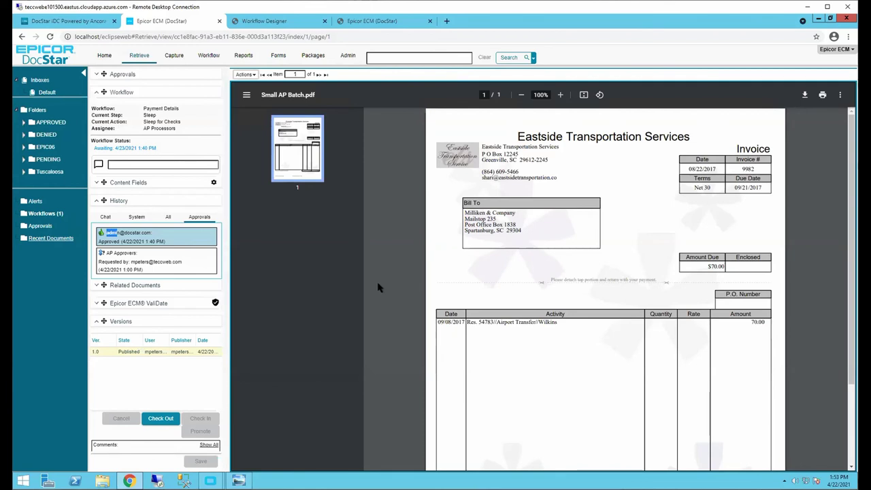
{"action": "left_click", "coordinate": [63, 24]}
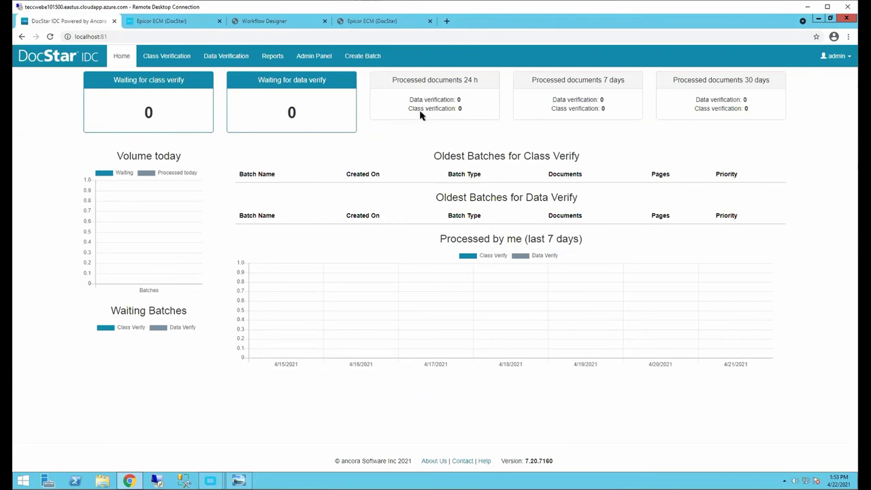
- Return to the Epicor ECM (DocStar) view of the Small AP Batch.pdf invoice
{"action": "left_click", "coordinate": [153, 21]}
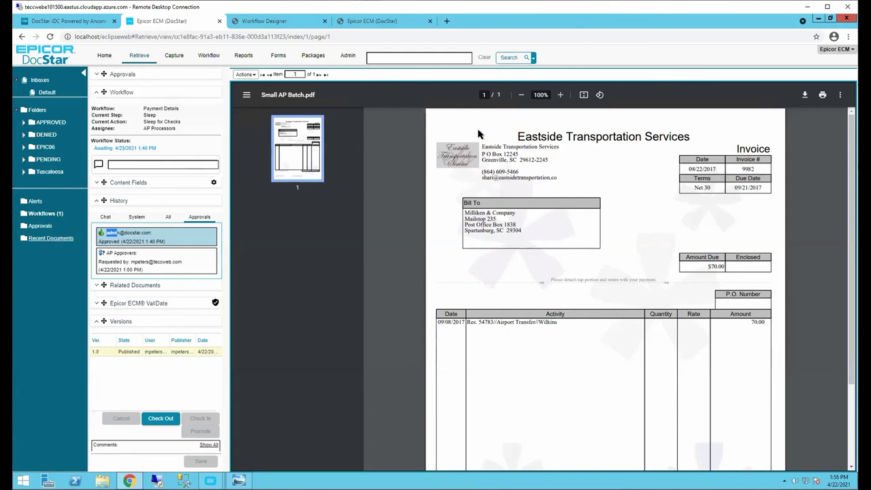
- On the Forms page, start a new form from the Customer Credit Application - Base template
{"action": "left_click", "coordinate": [279, 56]}
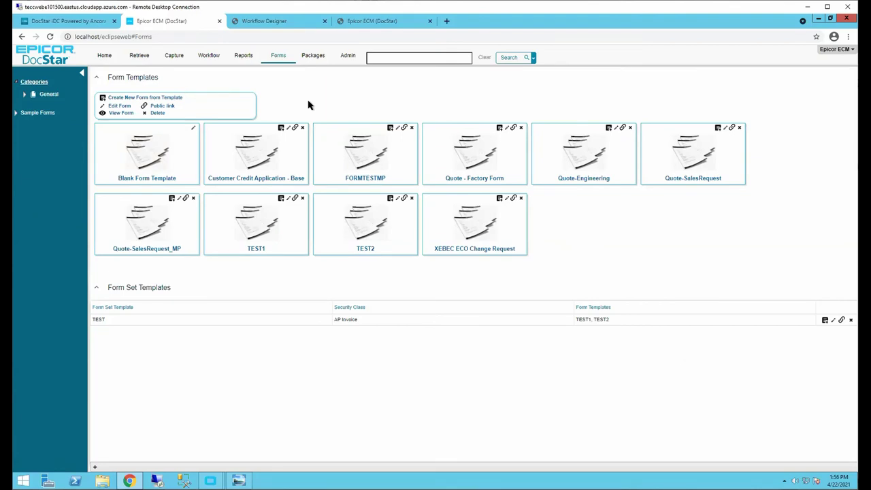
{"action": "left_click", "coordinate": [253, 157]}
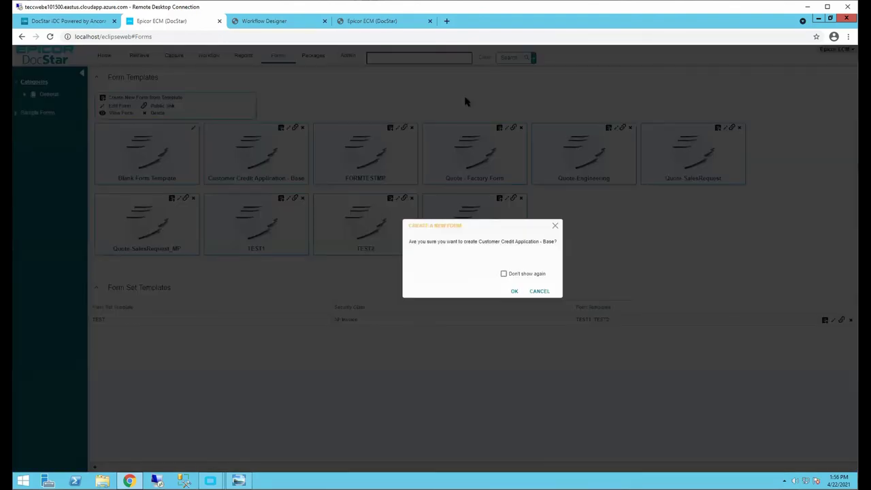
- Confirm creation of the Customer Credit Application form and show its content fields
{"action": "left_click", "coordinate": [513, 291]}
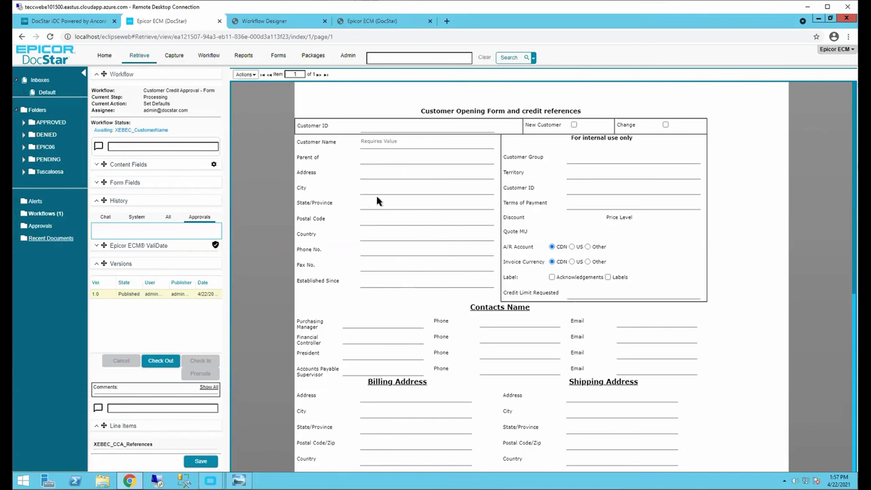
{"action": "left_click", "coordinate": [190, 164]}
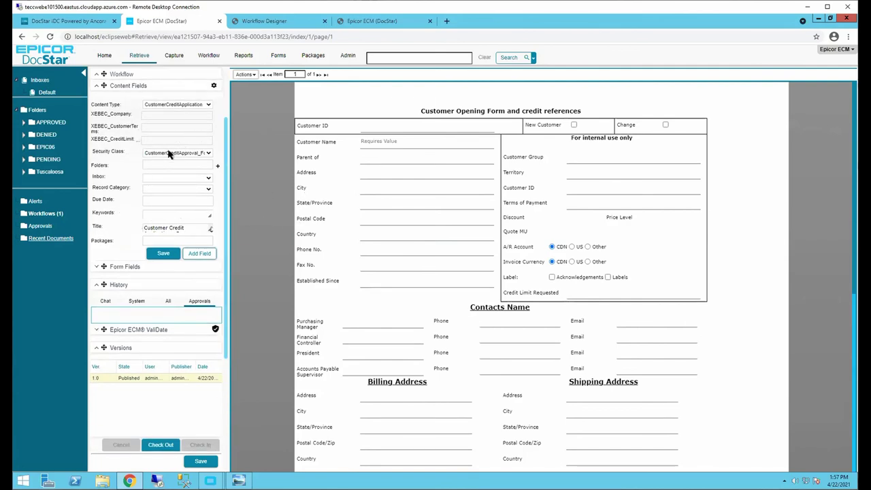
- Set the Retrieve search field to CustID, then return via Forms to the Home page
{"action": "left_click", "coordinate": [139, 56]}
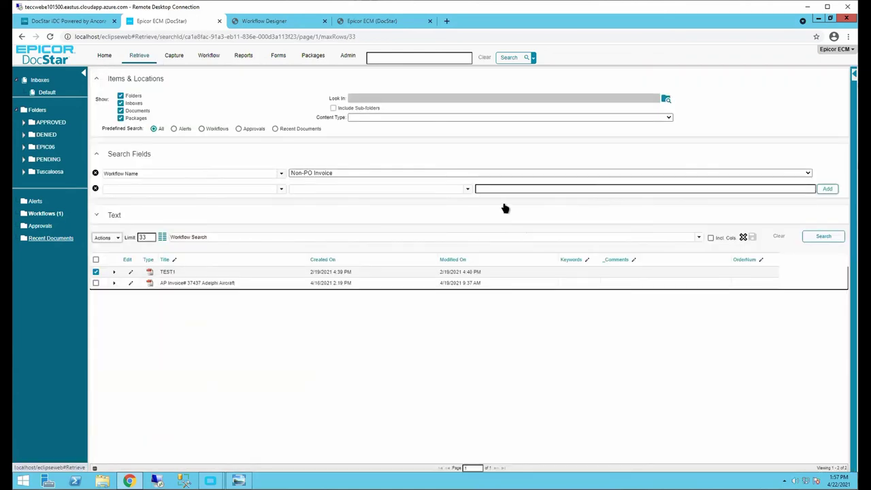
{"action": "left_click", "coordinate": [281, 173]}
{"action": "scroll", "coordinate": [164, 231], "scroll_direction": "down", "scroll_amount": 3}
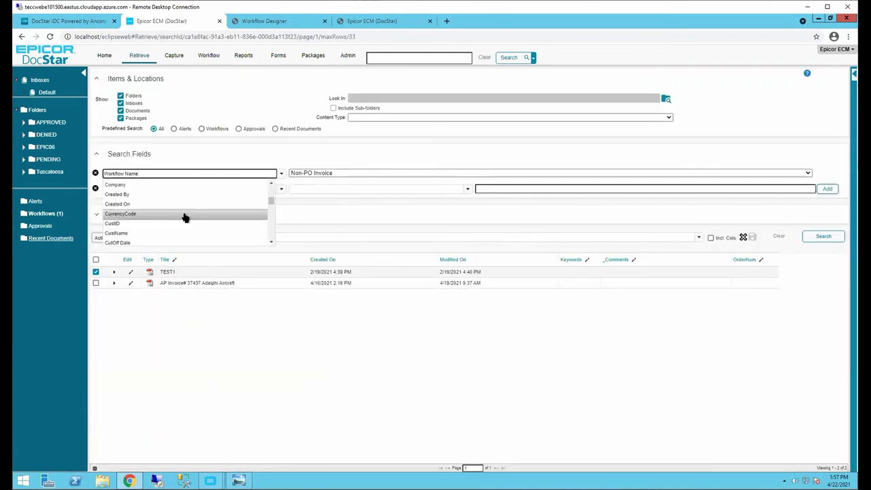
{"action": "left_click", "coordinate": [126, 224]}
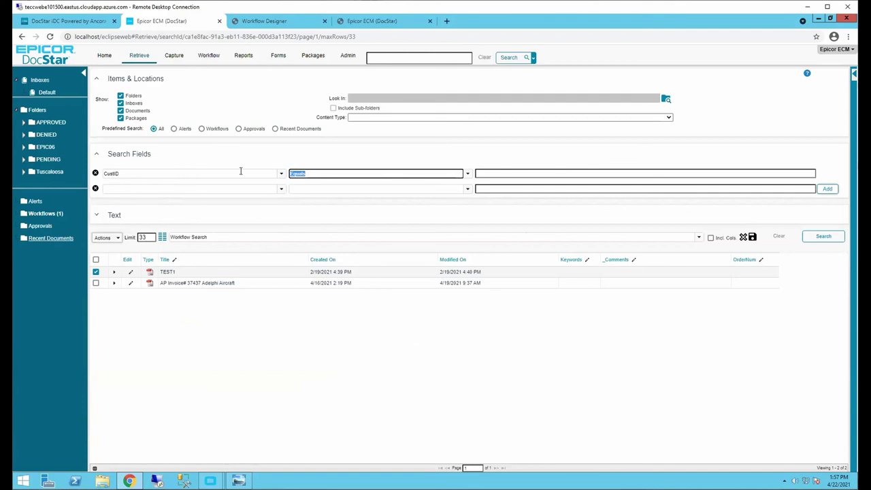
{"action": "left_click", "coordinate": [278, 54]}
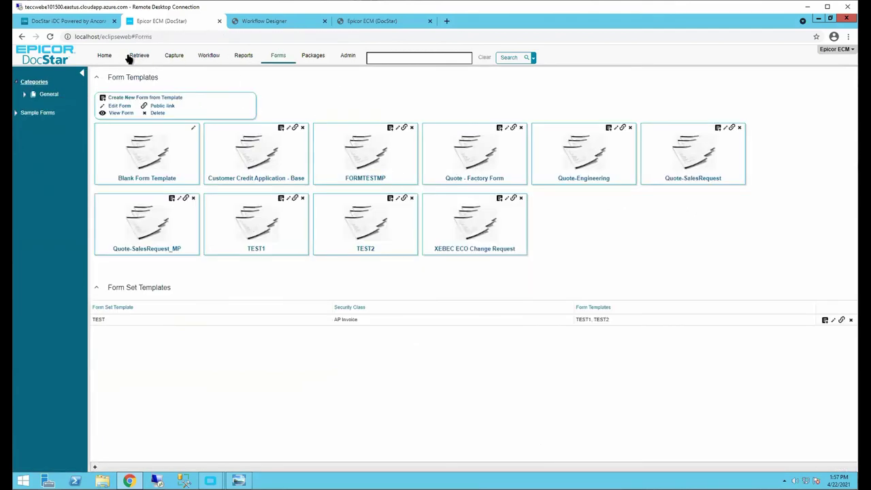
{"action": "left_click", "coordinate": [107, 58]}
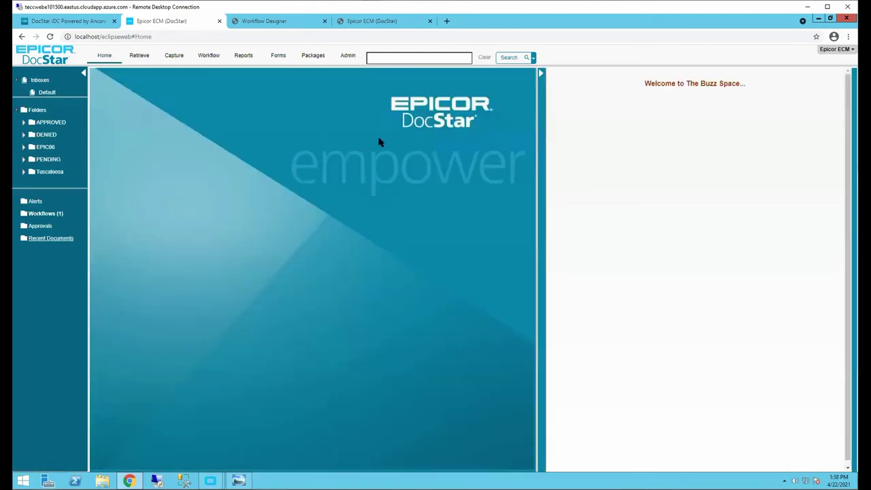